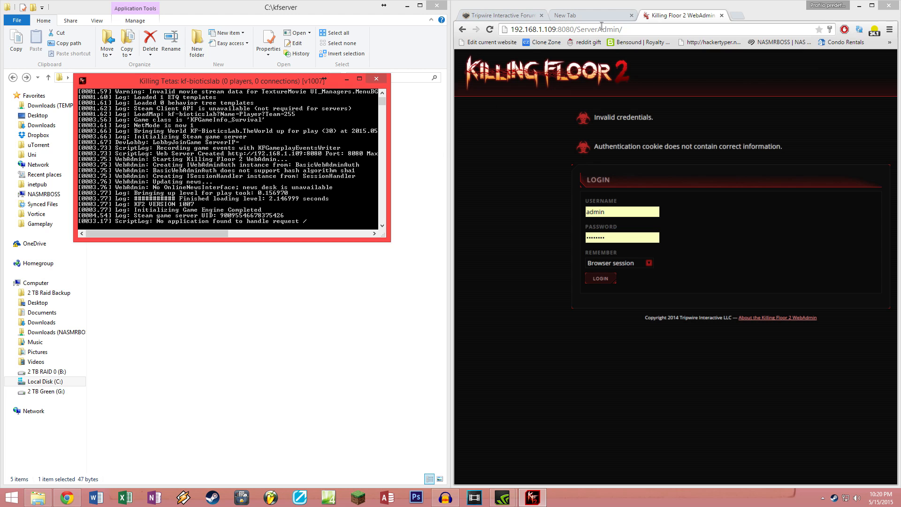
Step: Reload the WebAdmin login page at 192.168.1.109:8080 to clear the credential errors
click(624, 30)
text(192.)
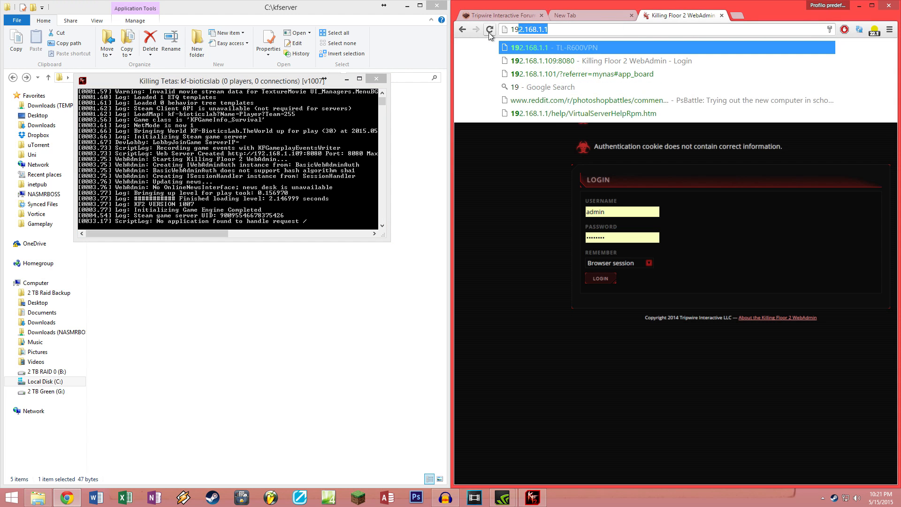
text(168.)
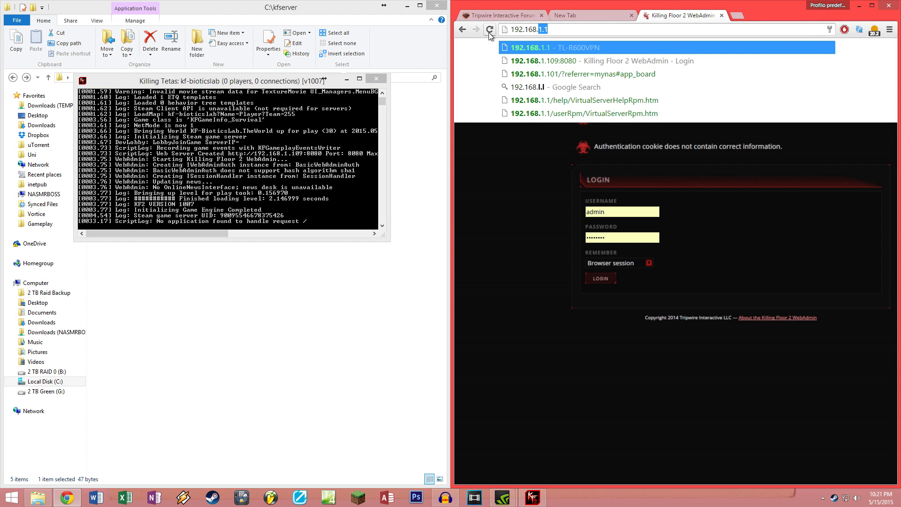
text(1.109)
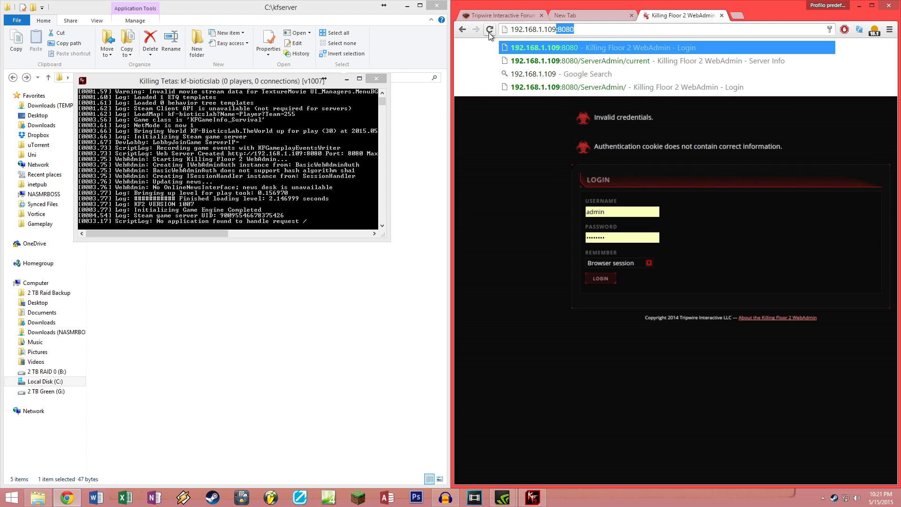
key(Right)
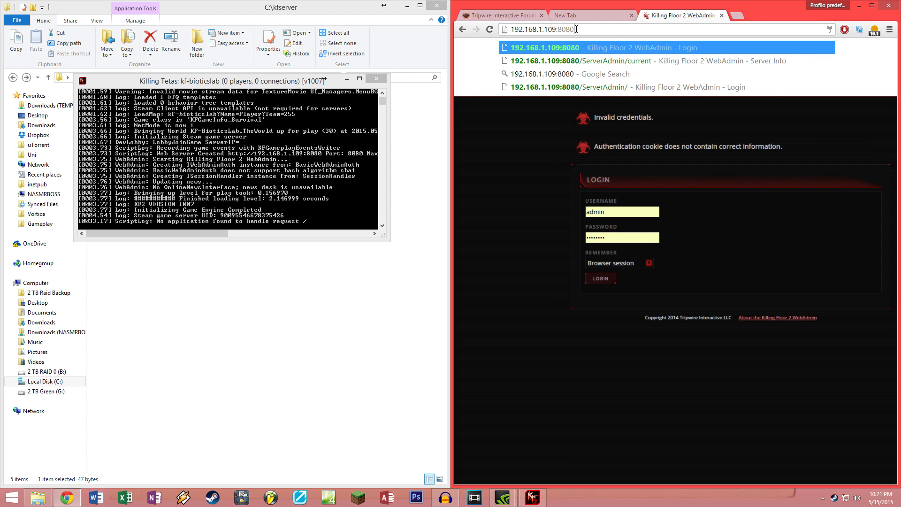
key(Return)
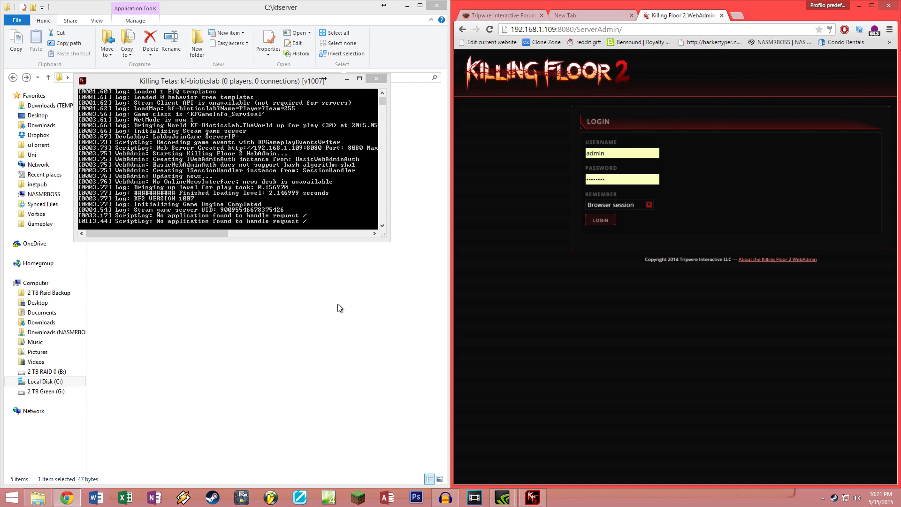
Step: Open PCServer-KFGame.ini from the server's KFGame > Config folder in Notepad
double_click(622, 154)
click(237, 295)
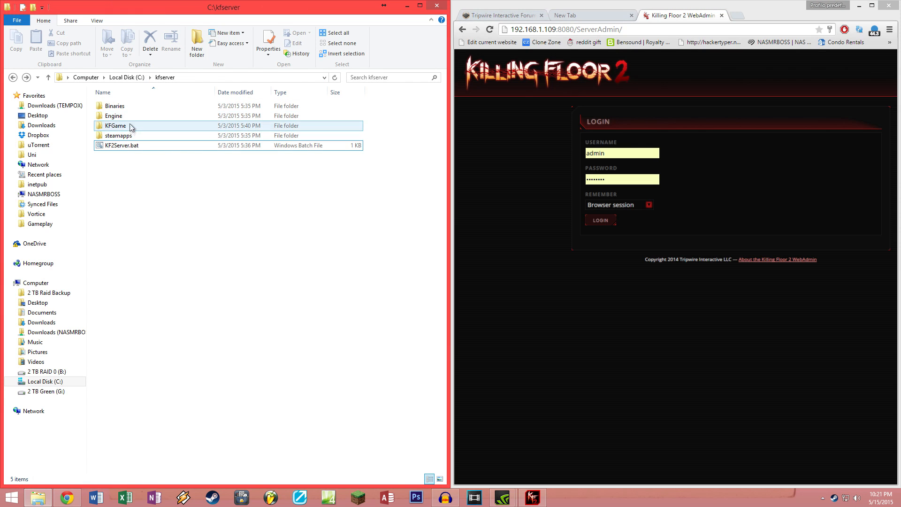
double_click(122, 125)
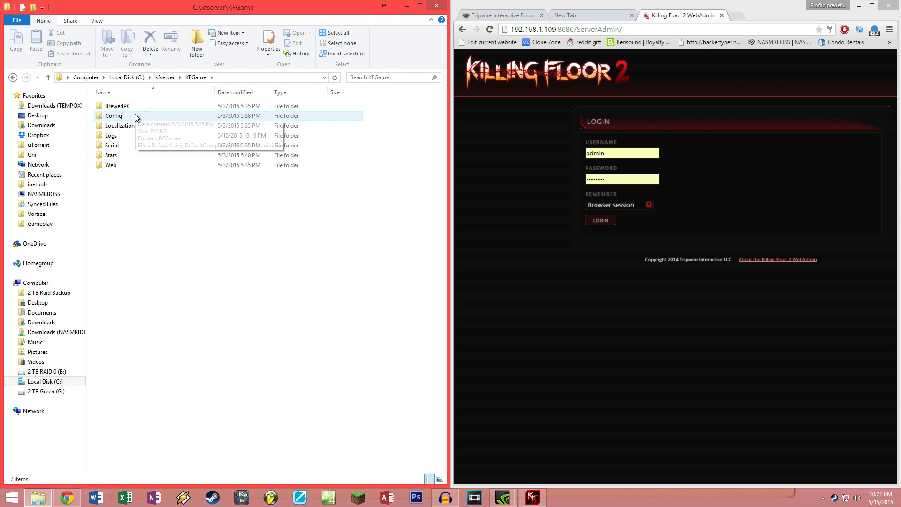
double_click(134, 115)
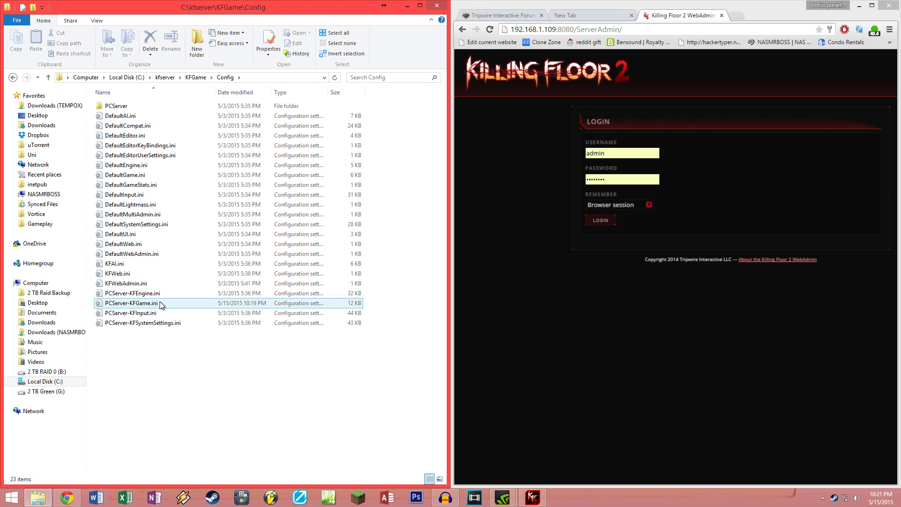
double_click(131, 303)
Step: Dock Notepad left, highlight the AdminPassword line, and select the login form's password
key(super+Left)
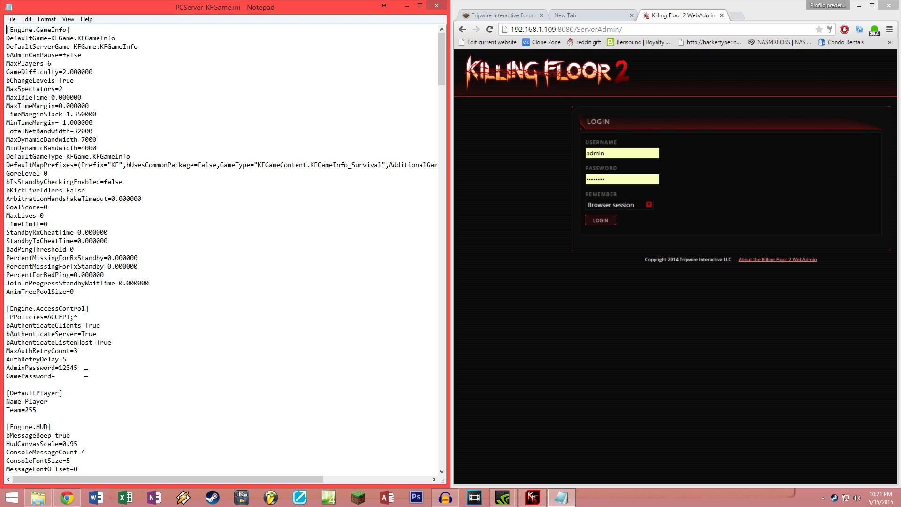
drag(79, 368, 6, 370)
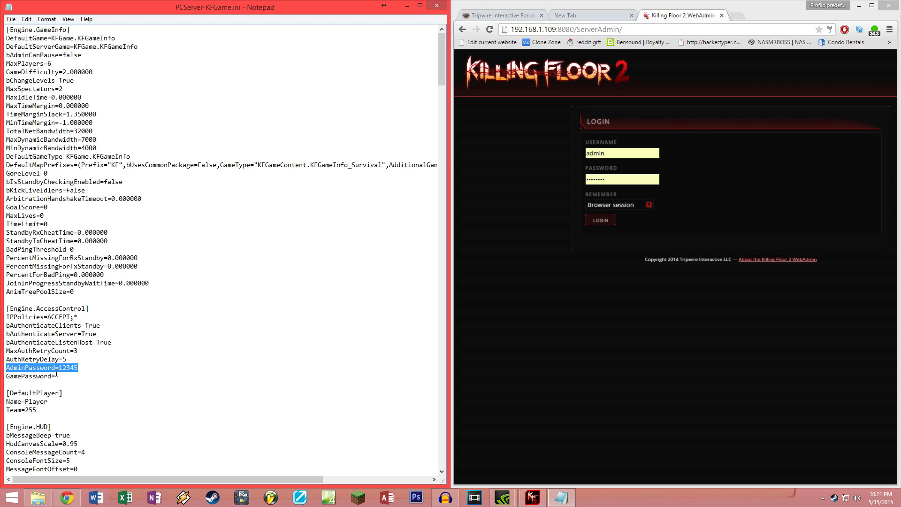
drag(609, 180, 526, 184)
Step: Log in with the admin password remembered for the browser session, then close Notepad and maximize Chrome
text(12345)
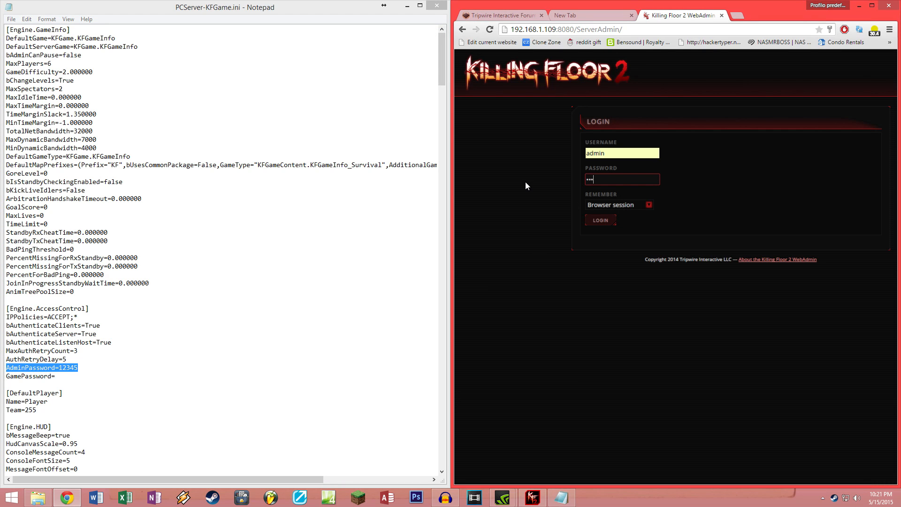
click(630, 205)
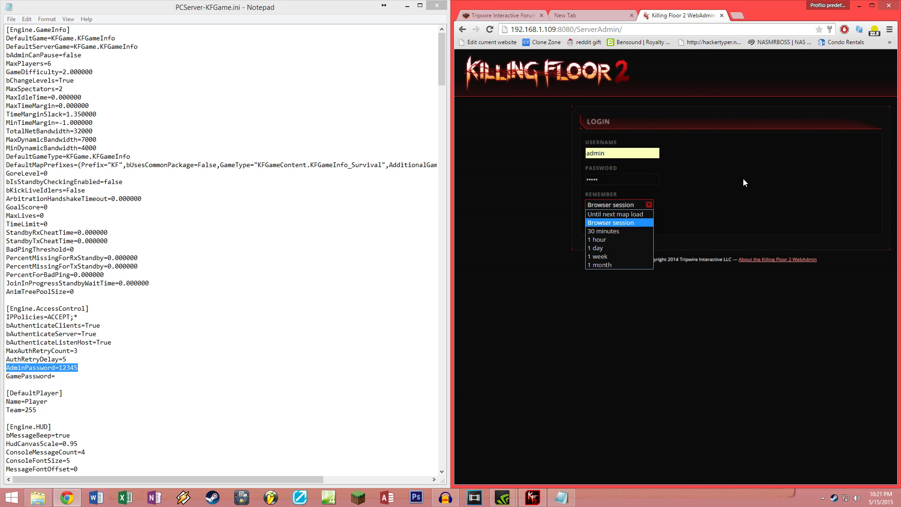
click(611, 223)
click(595, 222)
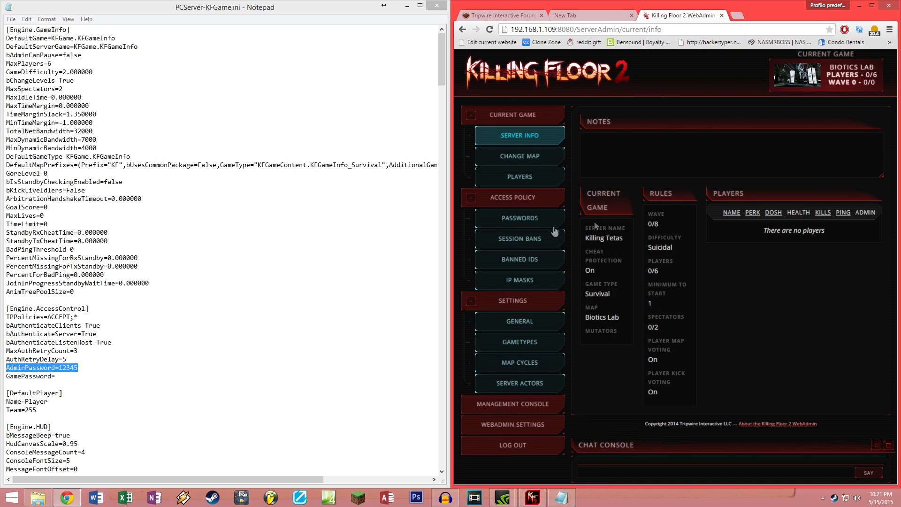
click(437, 6)
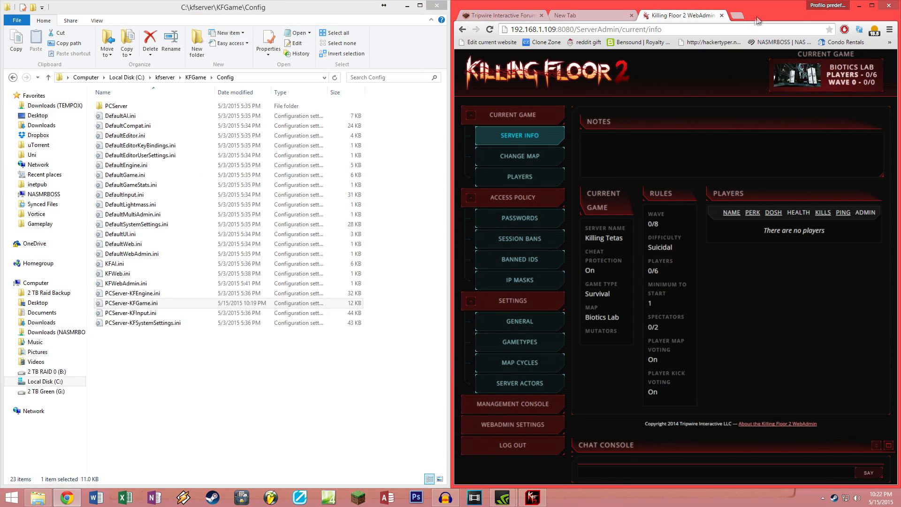
key(super+Up)
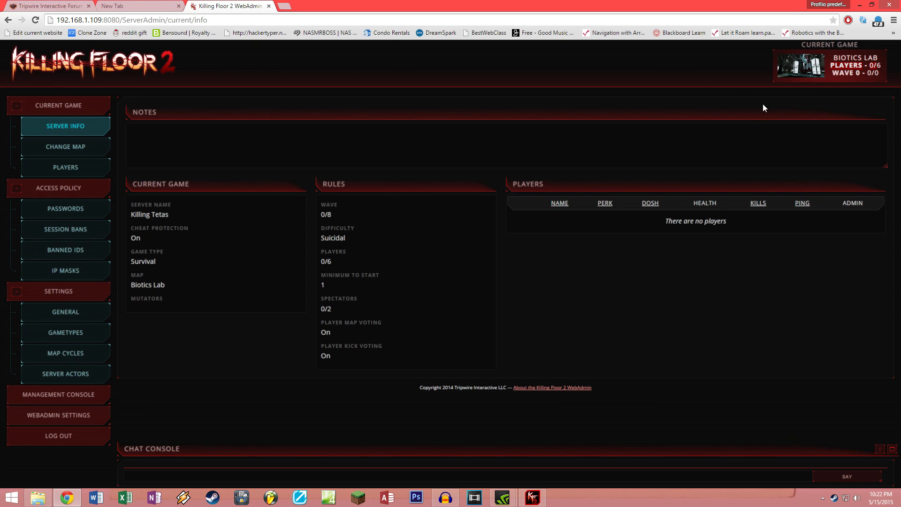
Step: Post the chat message 'Testing' to the server, then go to the Change Map page
click(191, 141)
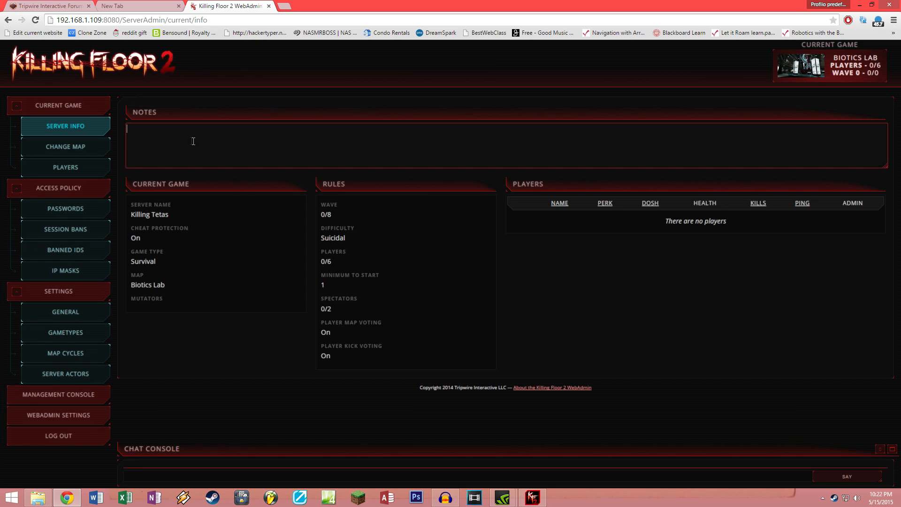
click(188, 475)
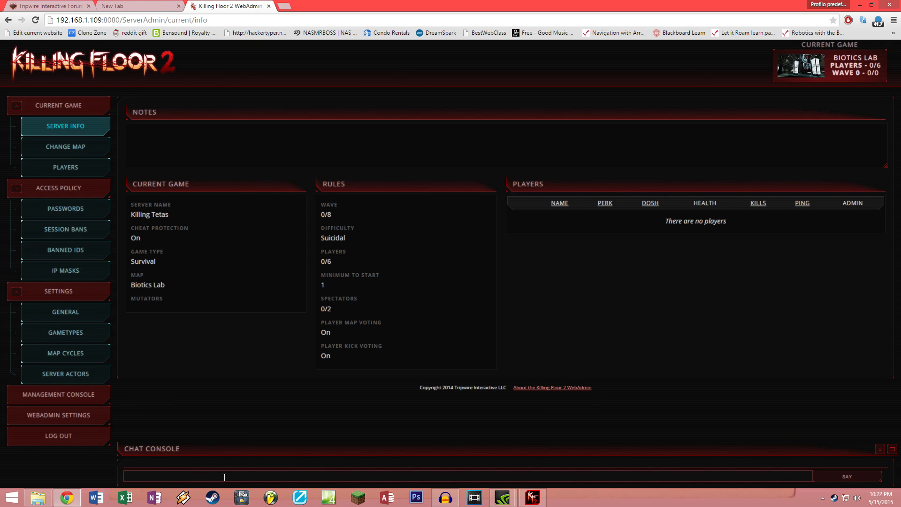
text(Testing)
key(Return)
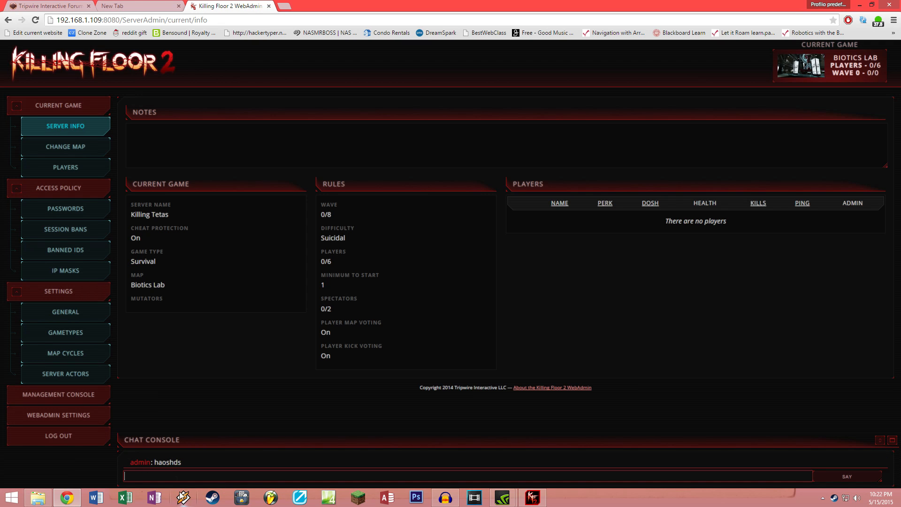
drag(128, 462, 191, 468)
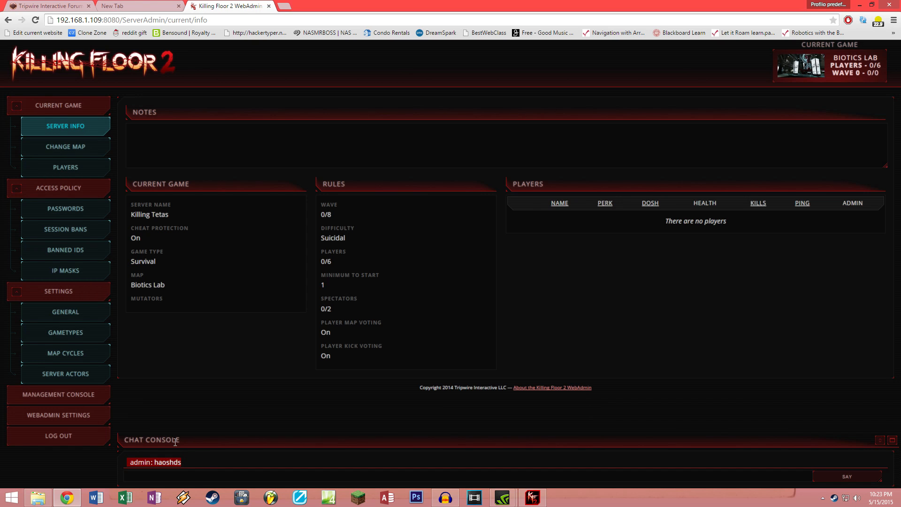
click(84, 149)
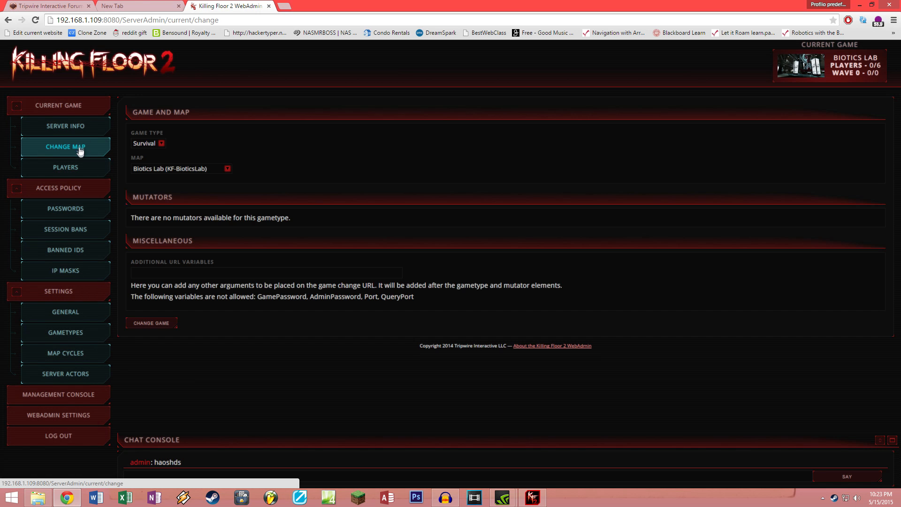
Step: Browse the Map and Game Type lists, choose Outpost, then view the Players page
click(191, 170)
click(153, 168)
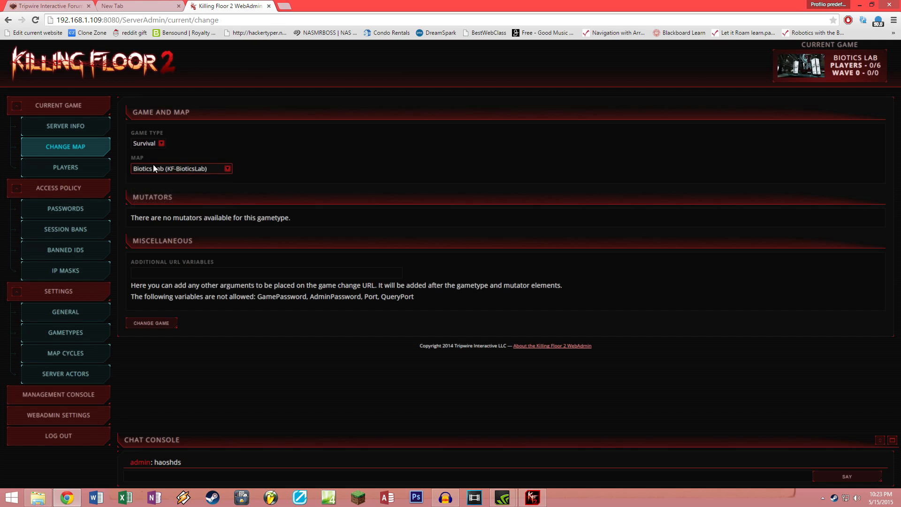
click(160, 145)
click(203, 169)
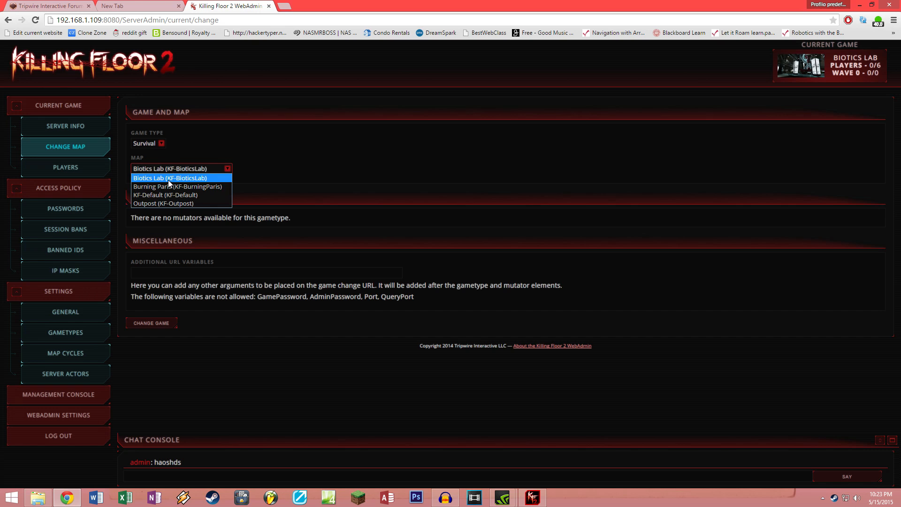
click(187, 204)
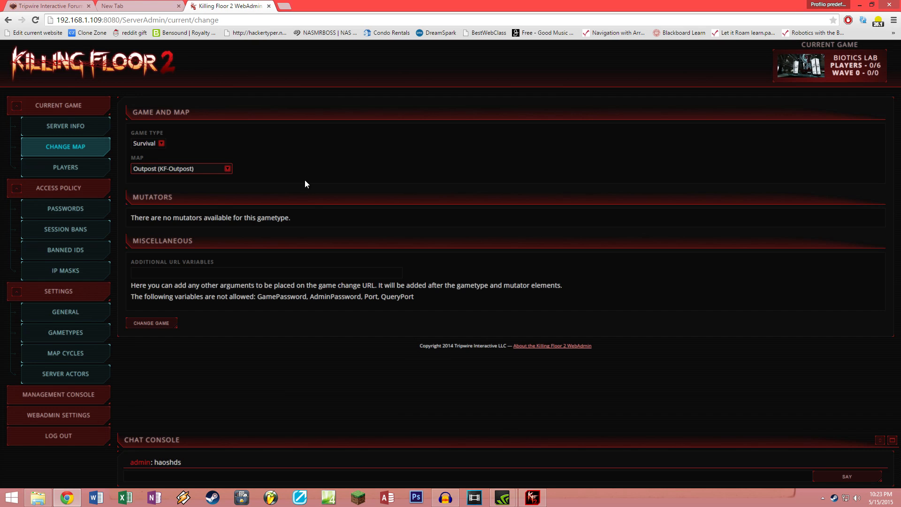
click(73, 176)
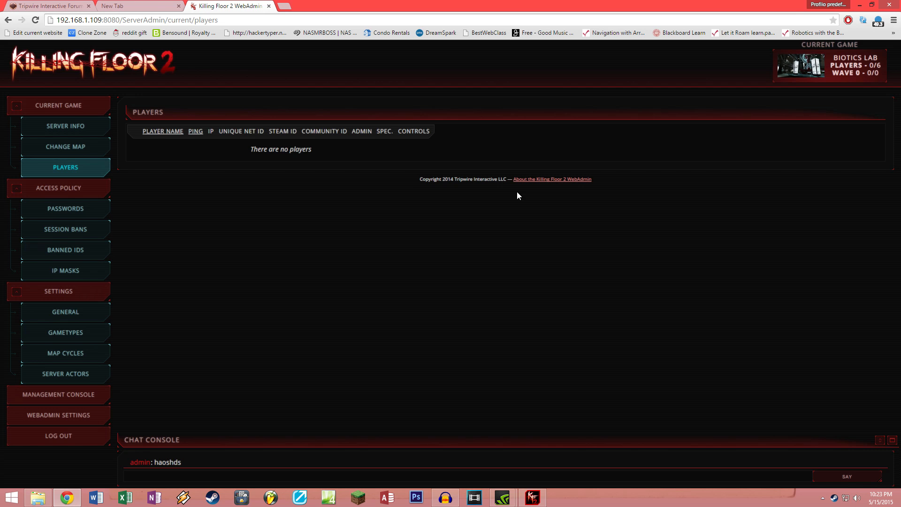
Step: On the Passwords page, enter and confirm a new game password and save it
click(82, 213)
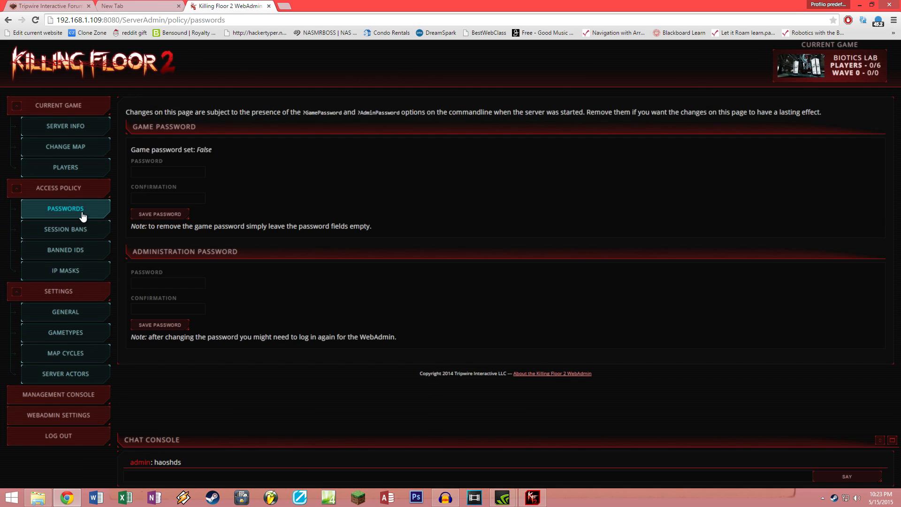
drag(131, 150, 183, 150)
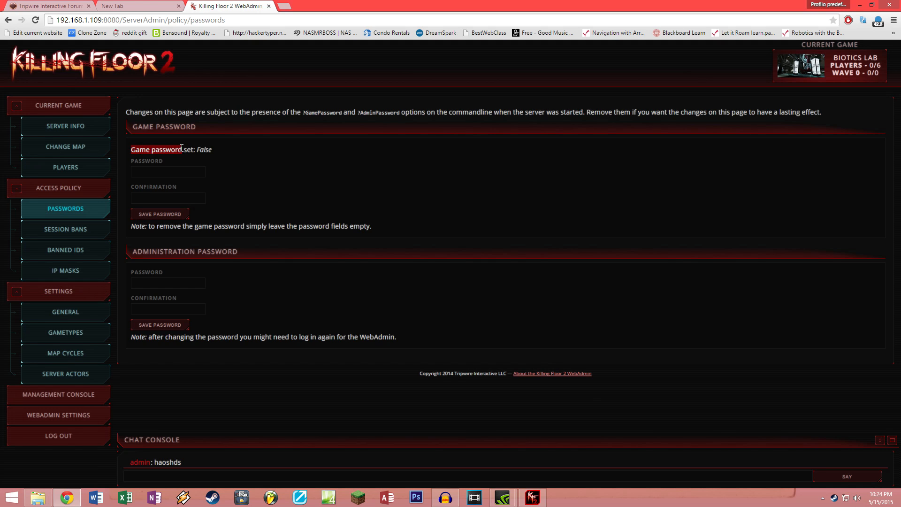
click(163, 179)
click(161, 198)
click(154, 172)
text(•••••)
click(166, 197)
text(•••••)
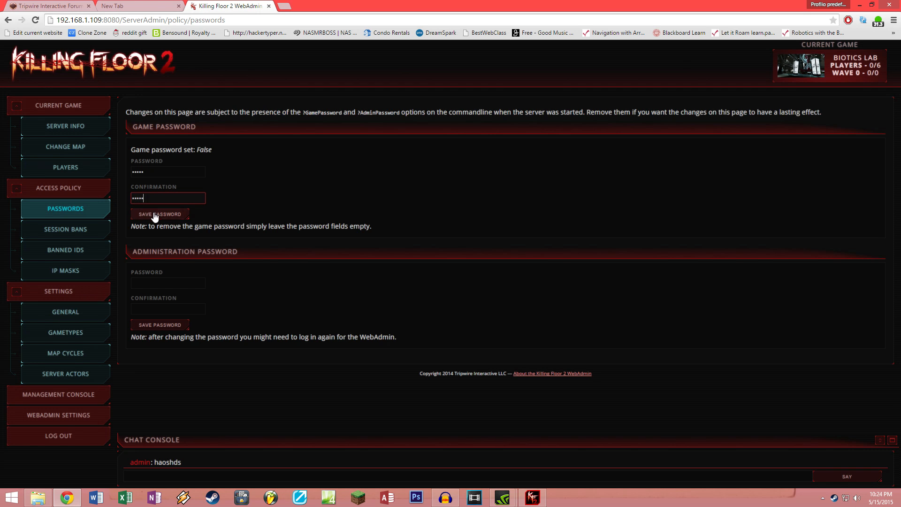
click(155, 216)
Step: Save empty game password fields so the game password reports False
drag(132, 180, 212, 179)
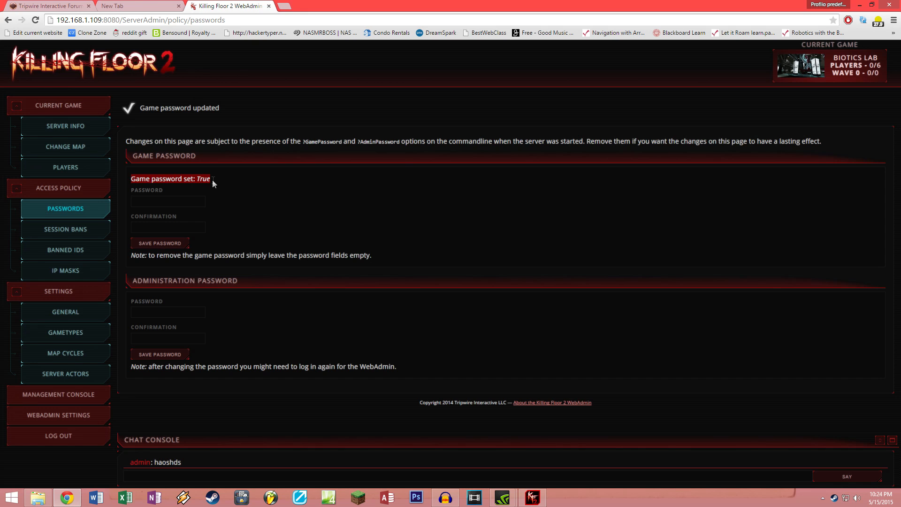
click(203, 205)
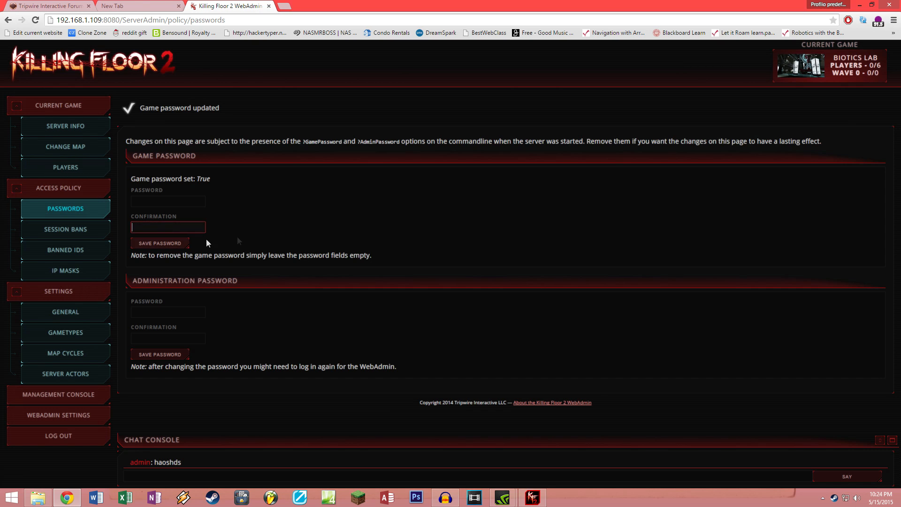
click(157, 243)
drag(209, 181, 197, 183)
drag(131, 281, 273, 277)
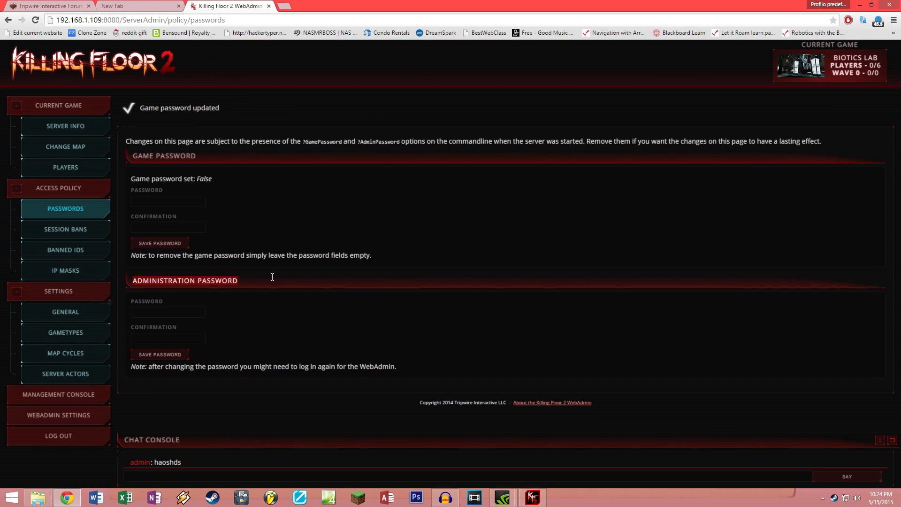
Step: Enter, confirm and save a new admin password, then view the empty Session Bans page
click(186, 311)
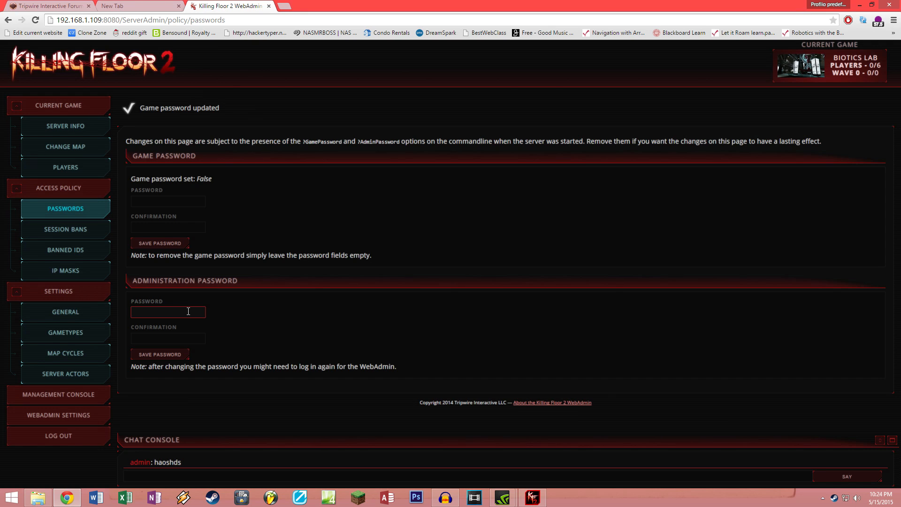
text(••••)
click(170, 334)
text(••••)
click(164, 355)
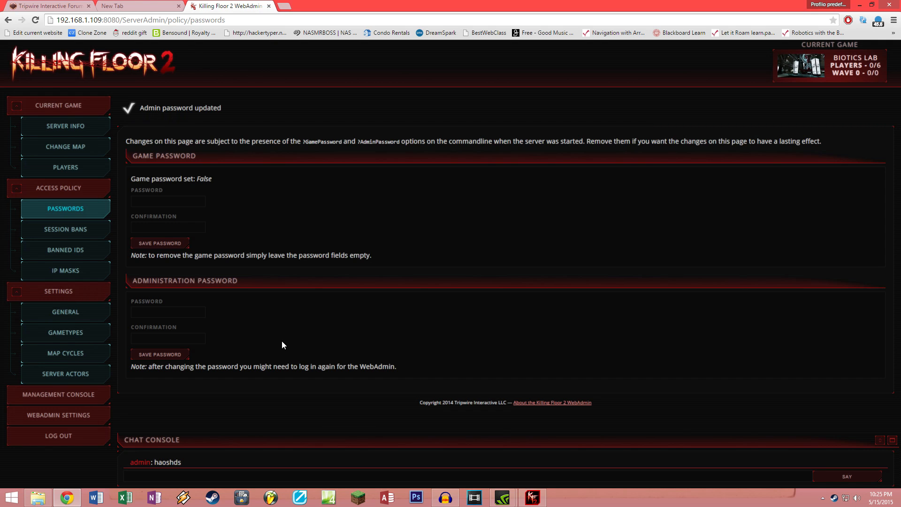
click(80, 235)
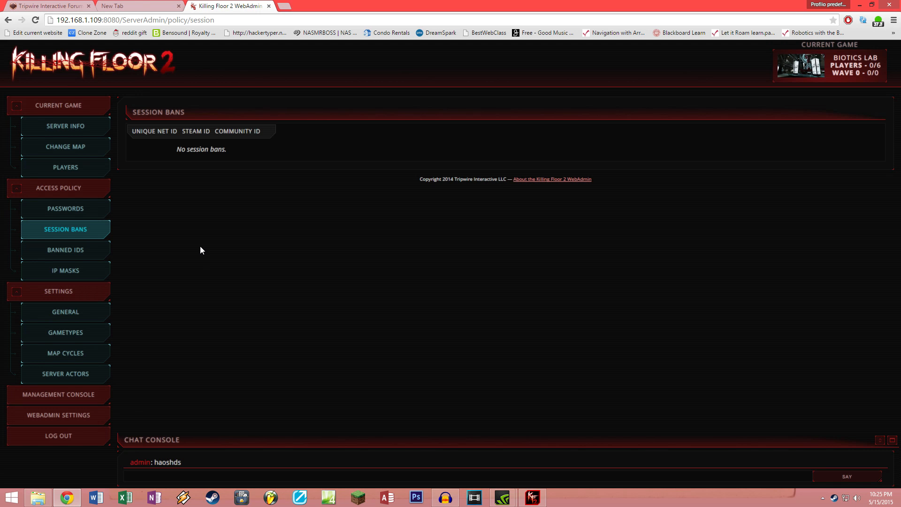
Step: Check the empty Banned IDs and Players pages, then go to the IP Masks policy page
click(102, 249)
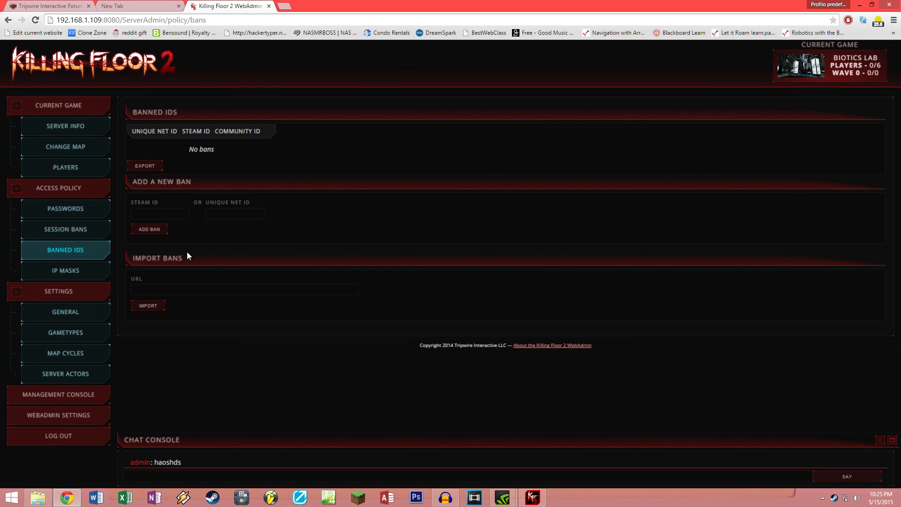
click(167, 216)
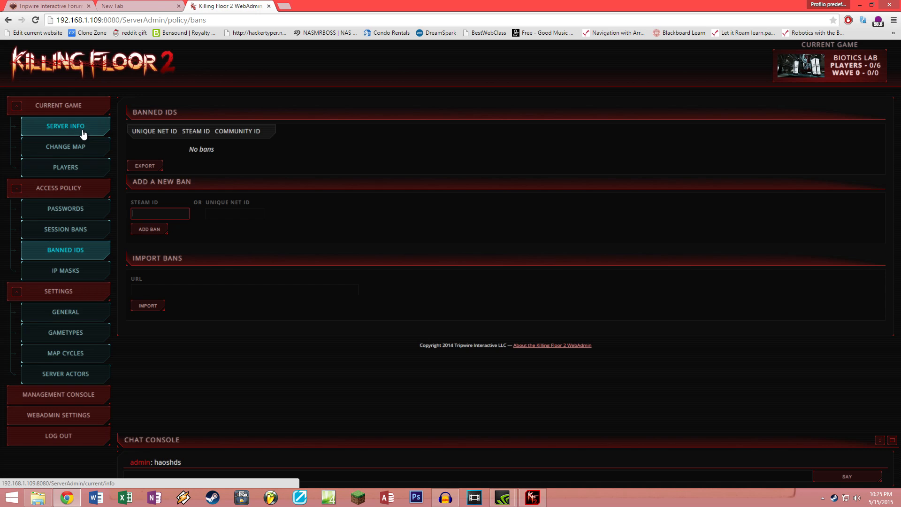
click(79, 172)
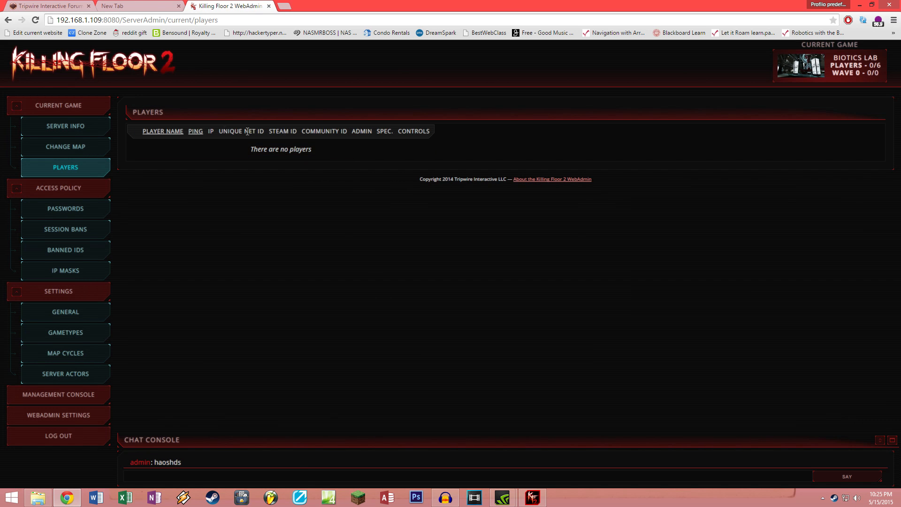
drag(270, 134, 298, 133)
click(94, 251)
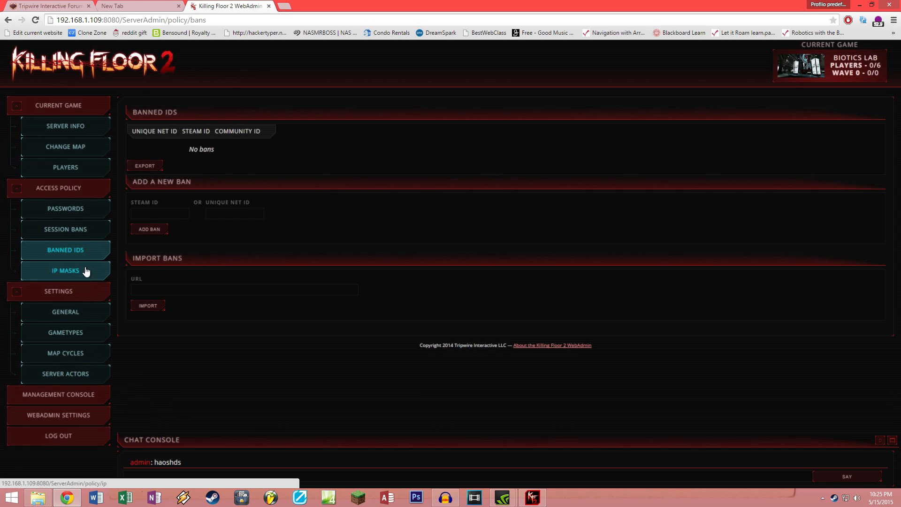
click(150, 215)
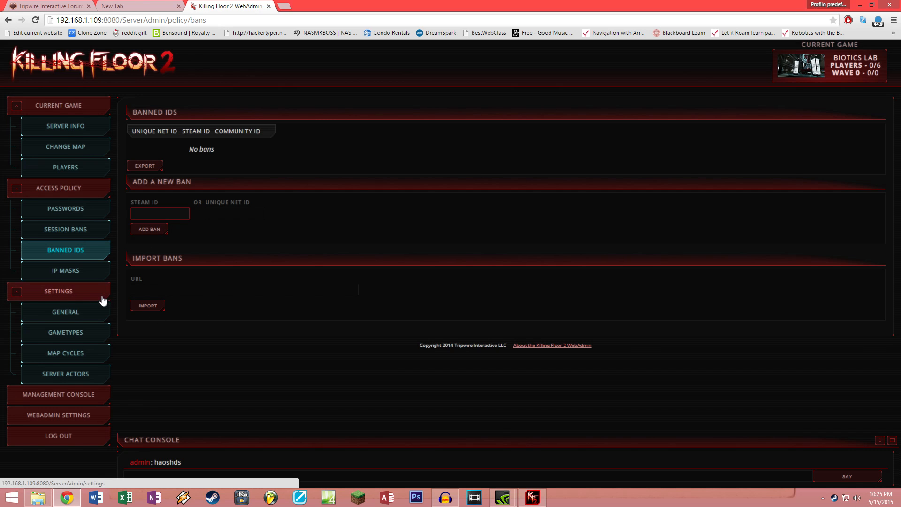
click(155, 293)
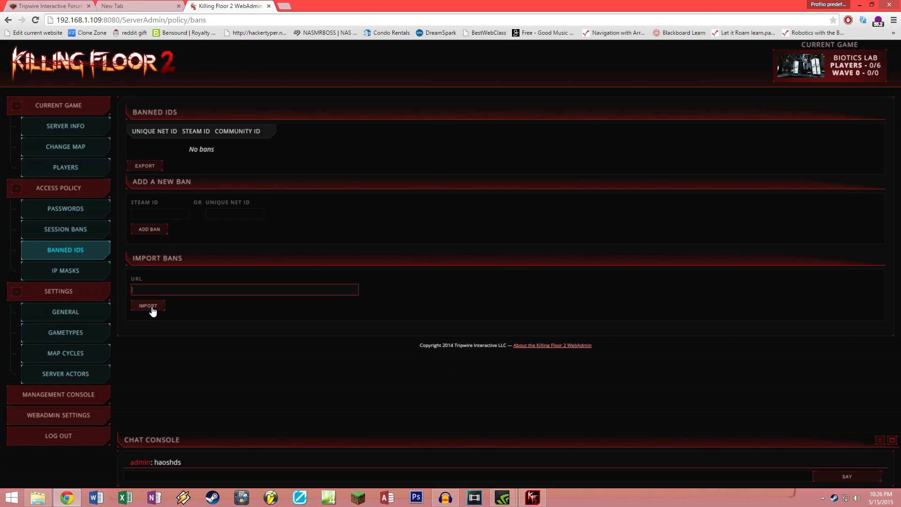
click(82, 278)
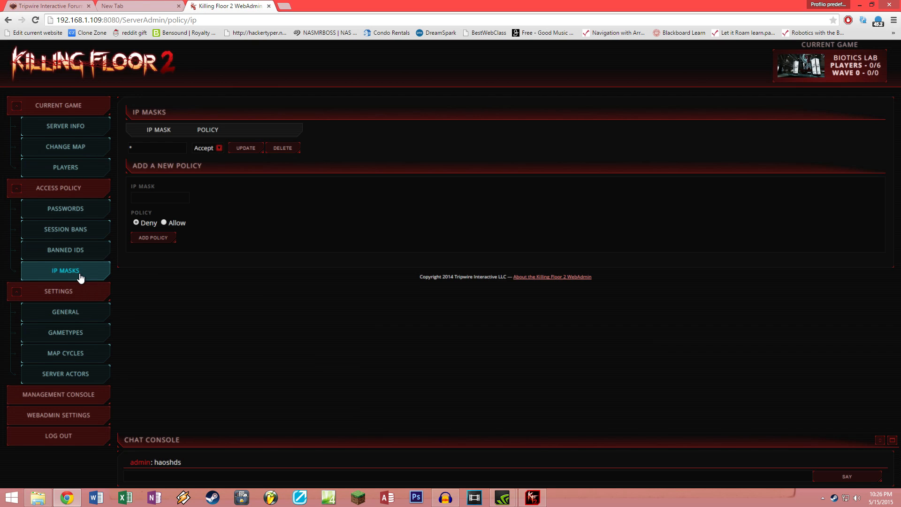
click(179, 198)
Step: Change the server name from Killing Tetas to Killing Floor Madnes and save, applied directly
click(77, 314)
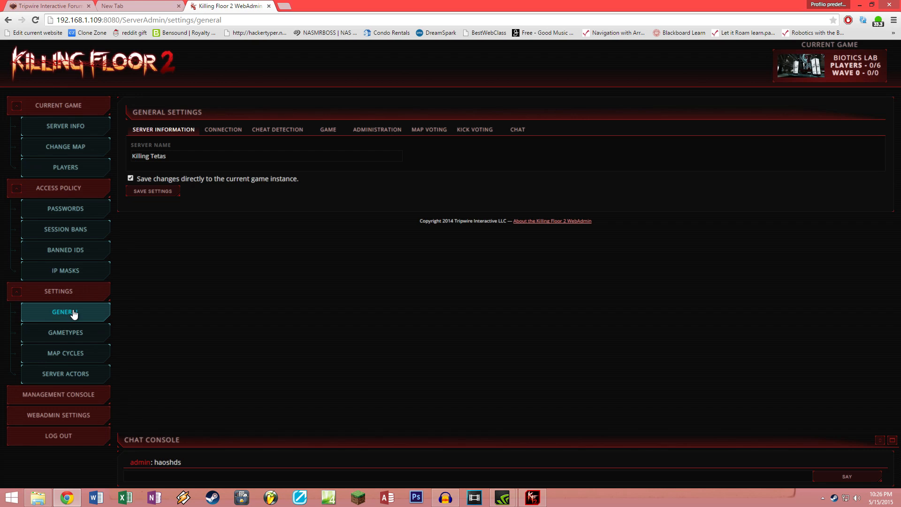
drag(203, 157, 120, 164)
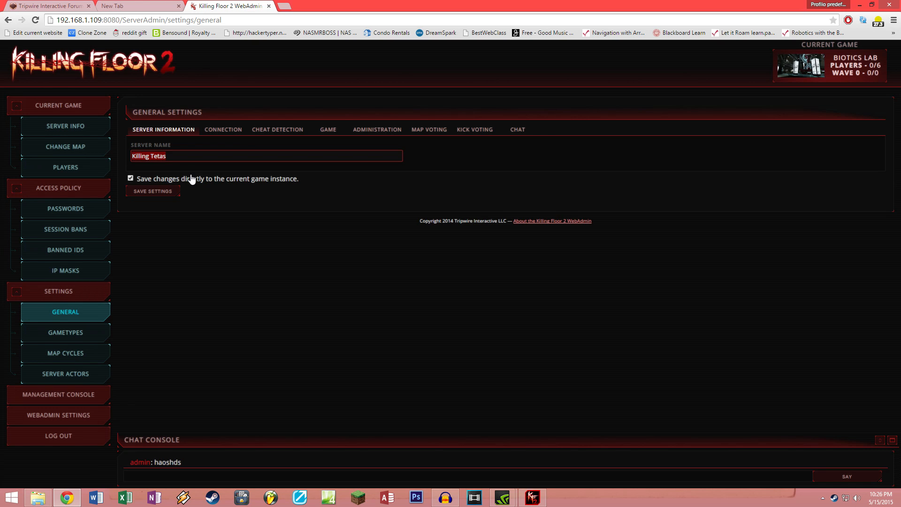
mouse_move(194, 178)
drag(181, 160, 154, 156)
key(BackSpace)
text(Floor)
key(BackSpace)
key(BackSpace)
key(BackSpace)
key(BackSpace)
key(BackSpace)
key(BackSpace)
text(Floor Madnes)
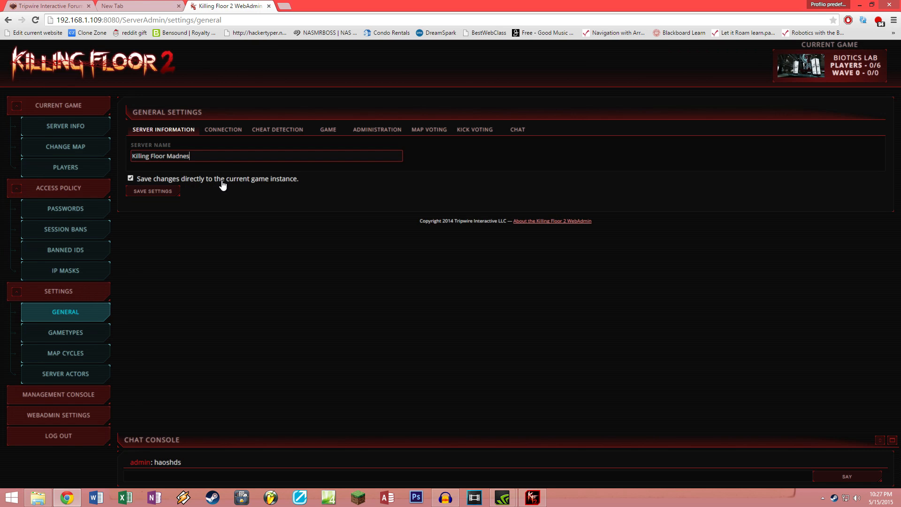
click(207, 184)
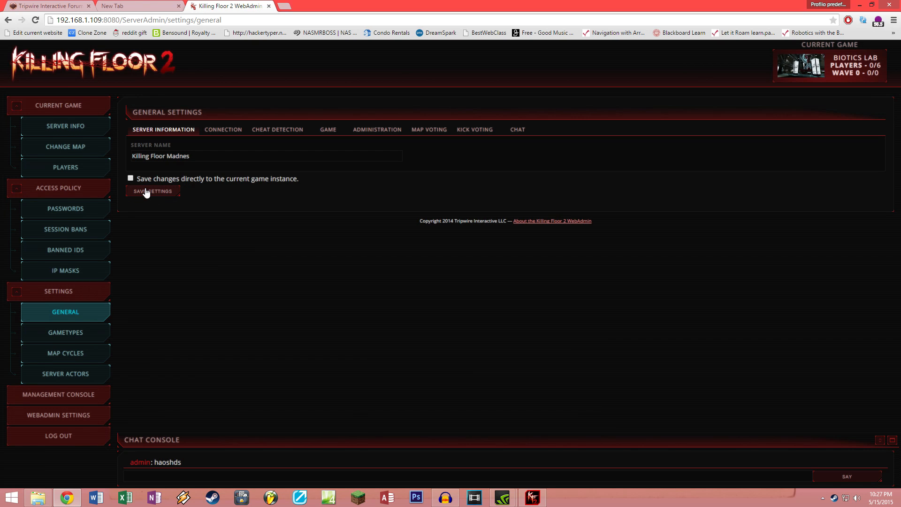
click(130, 178)
click(150, 194)
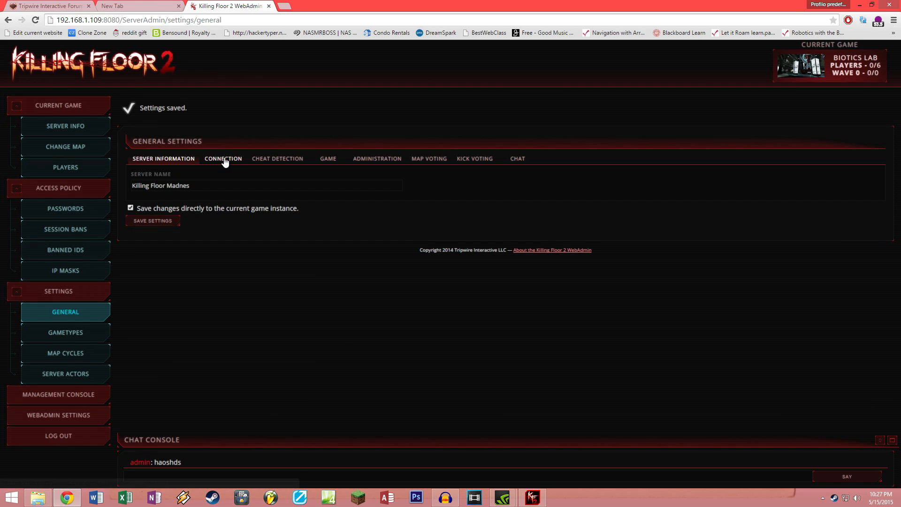
Step: Review the Connection tab's max idle time and max players, then the Cheat Detection tab
click(224, 158)
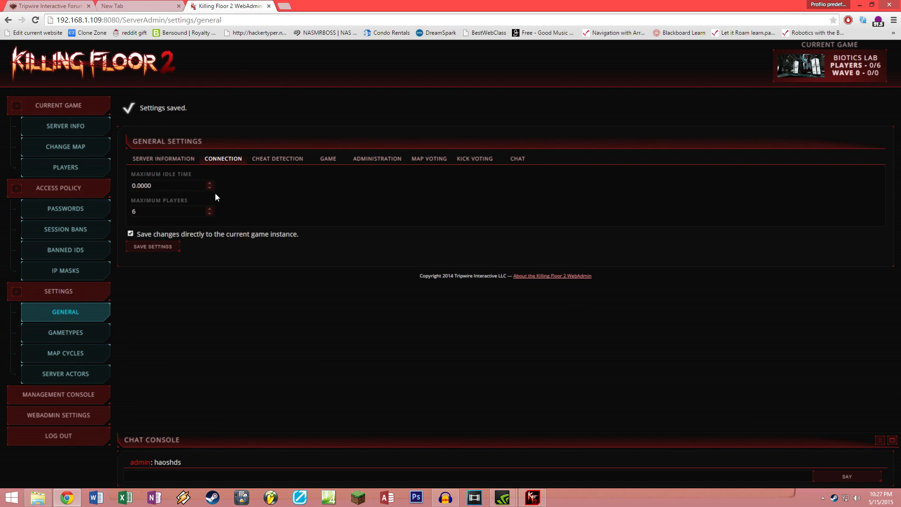
drag(185, 188, 132, 188)
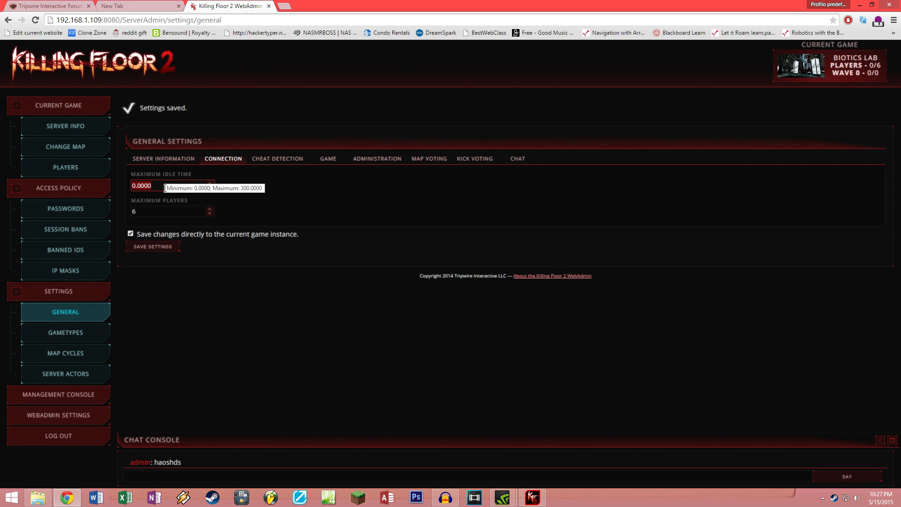
drag(170, 212, 129, 214)
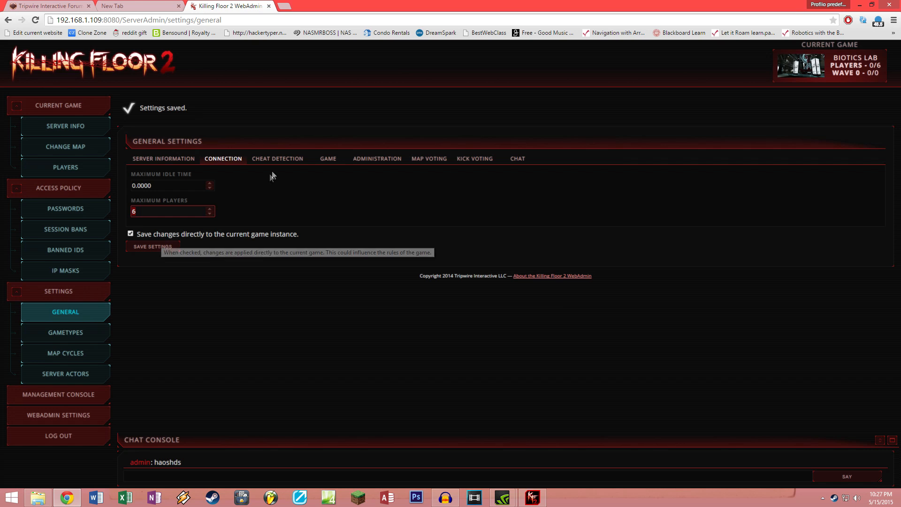
click(269, 159)
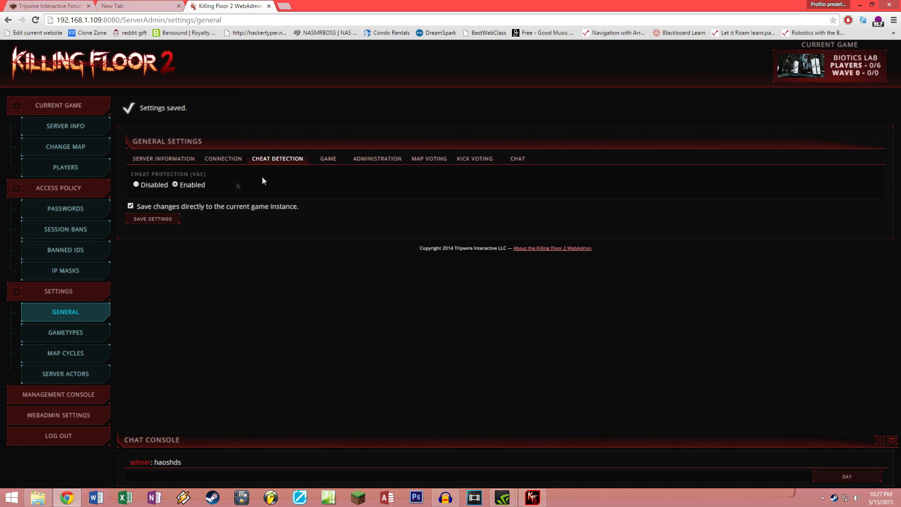
Step: On the Game tab, try a custom numeric difficulty, stepping it down to 0
click(329, 159)
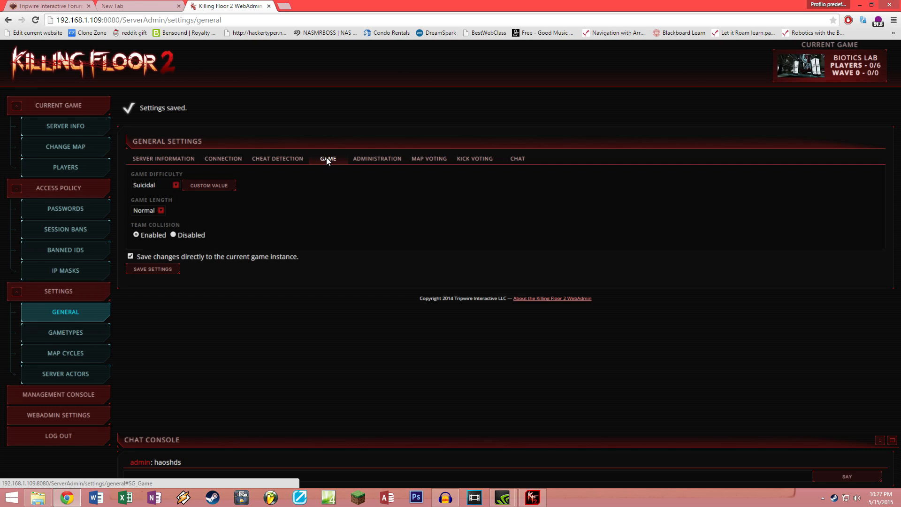
click(171, 188)
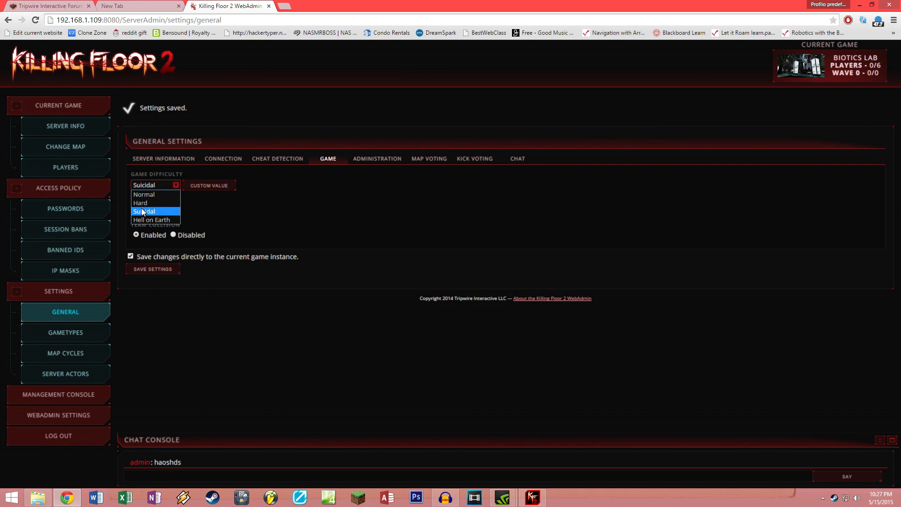
click(216, 218)
click(209, 185)
click(210, 188)
click(210, 184)
click(210, 184)
click(210, 188)
click(209, 189)
click(209, 188)
Step: Set Game Difficulty to Normal, keeping Game Length at Normal
click(249, 186)
click(172, 187)
click(176, 196)
click(164, 183)
click(157, 196)
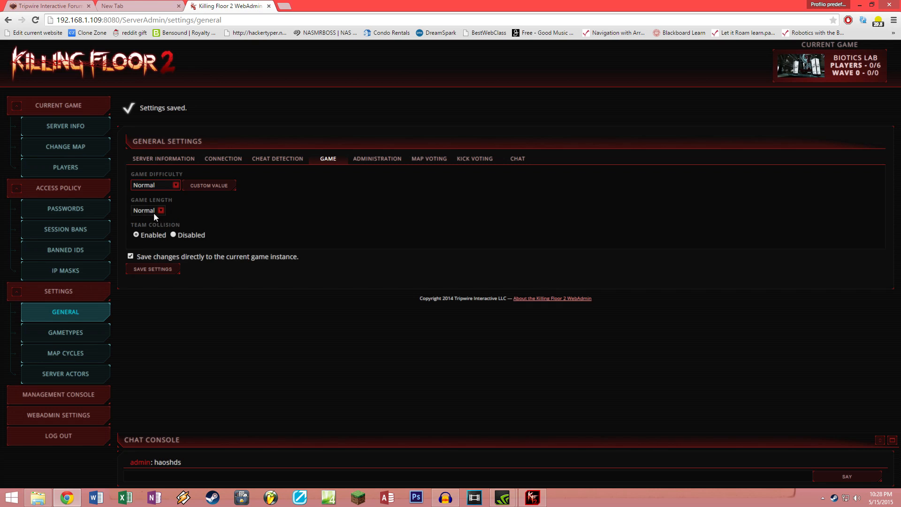
click(153, 212)
click(153, 213)
click(172, 234)
click(384, 159)
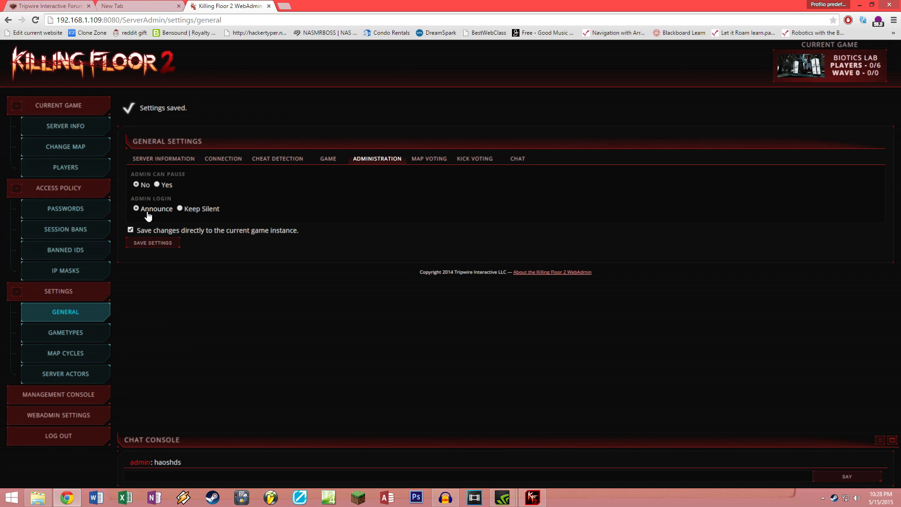
Step: Review the Map Voting, Kick Voting and Chat settings, then bring up the Survival gametype rules
click(429, 159)
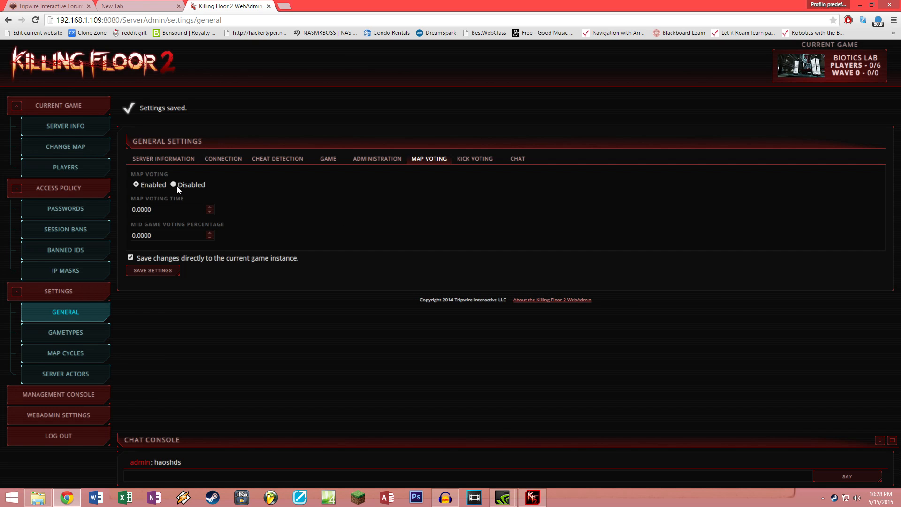
click(172, 209)
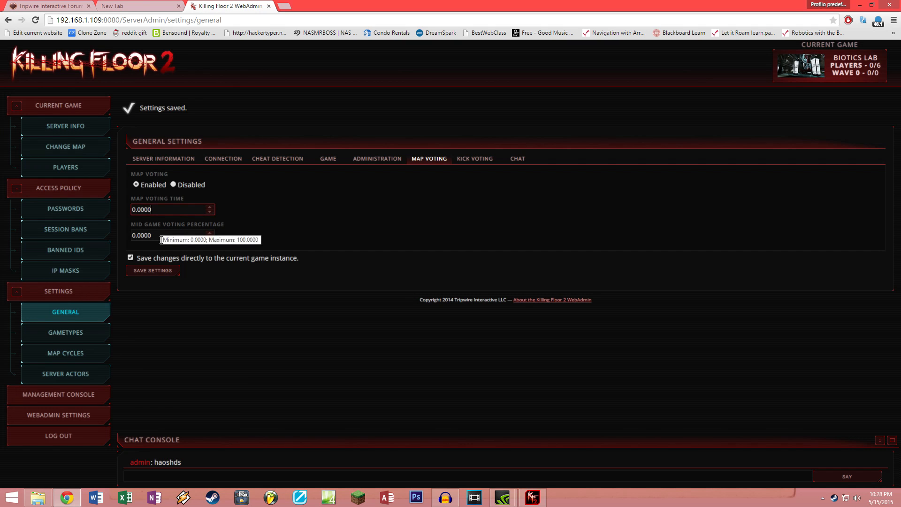
click(178, 238)
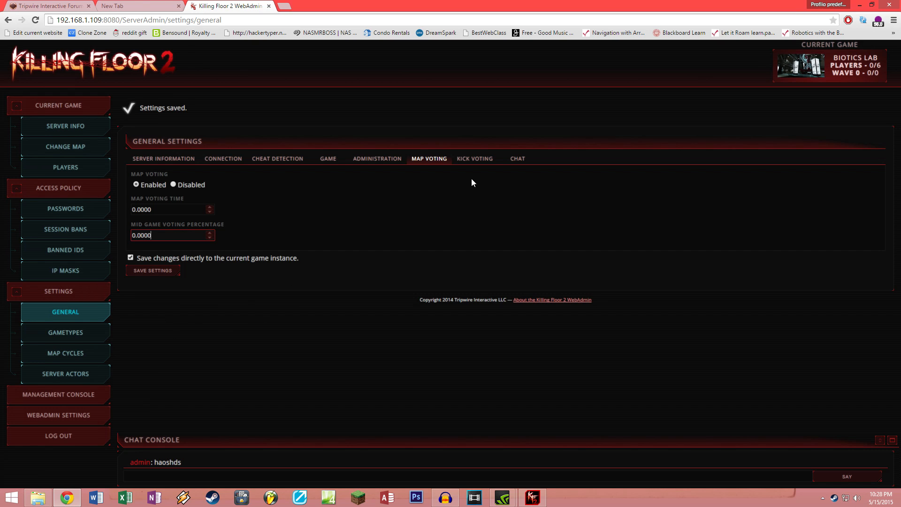
click(474, 158)
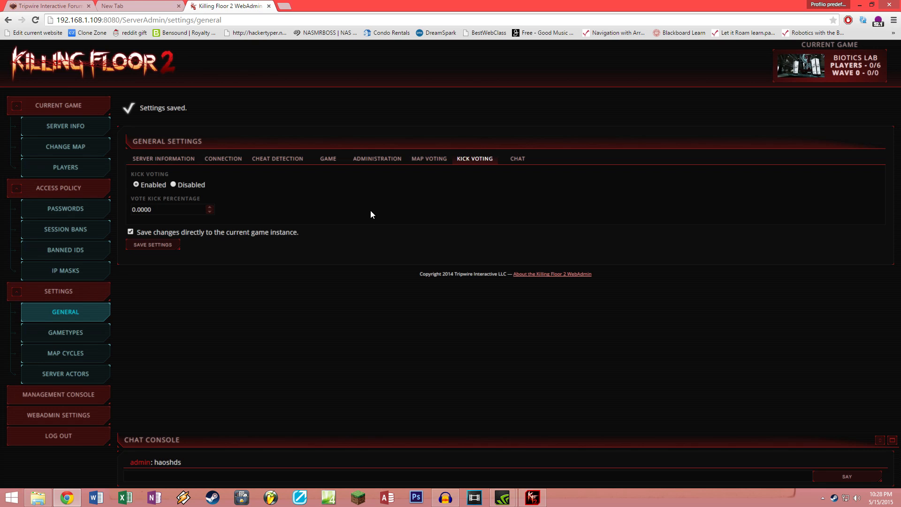
click(180, 212)
click(523, 159)
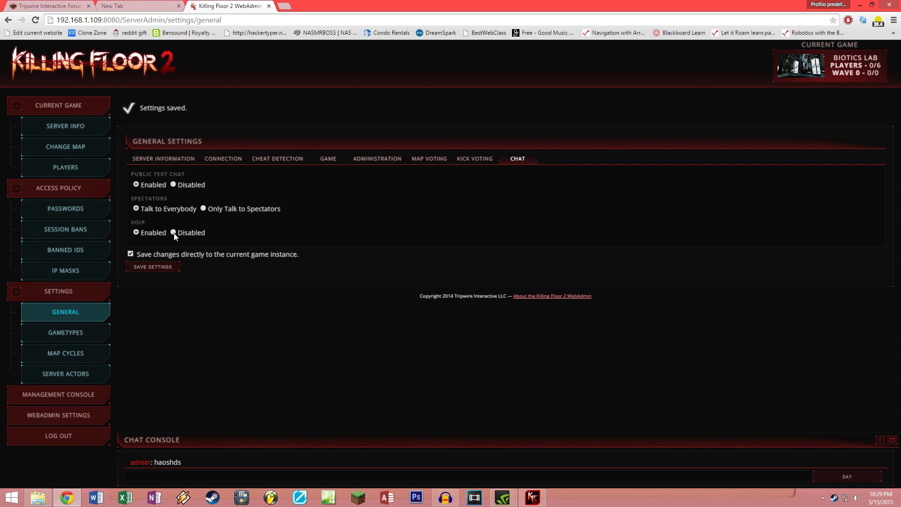
click(80, 338)
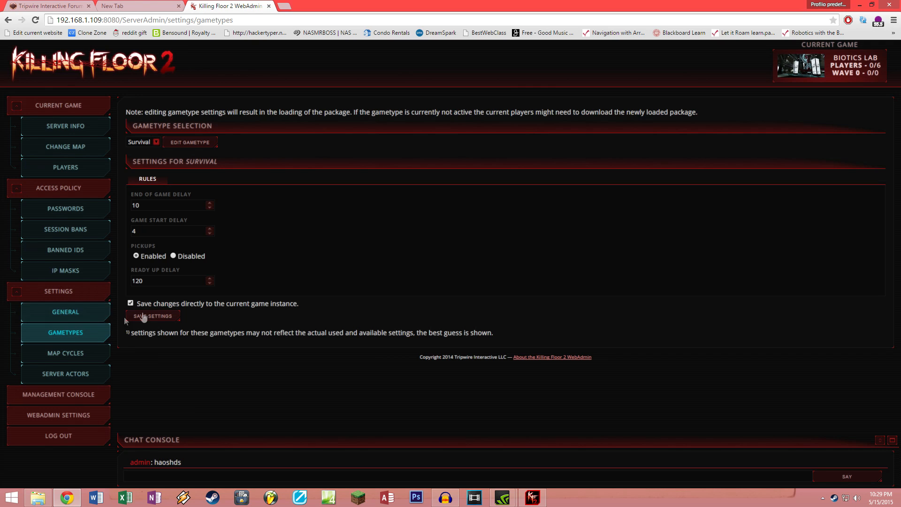
click(163, 232)
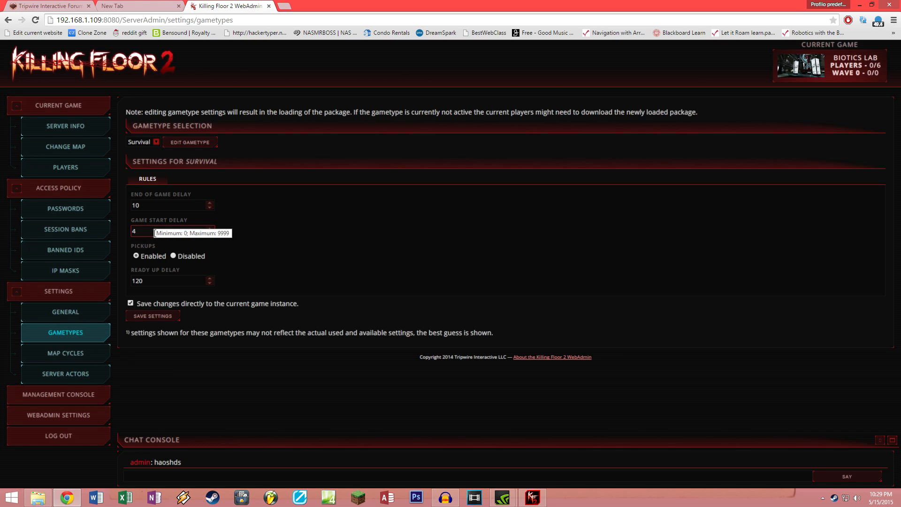
double_click(155, 233)
click(364, 250)
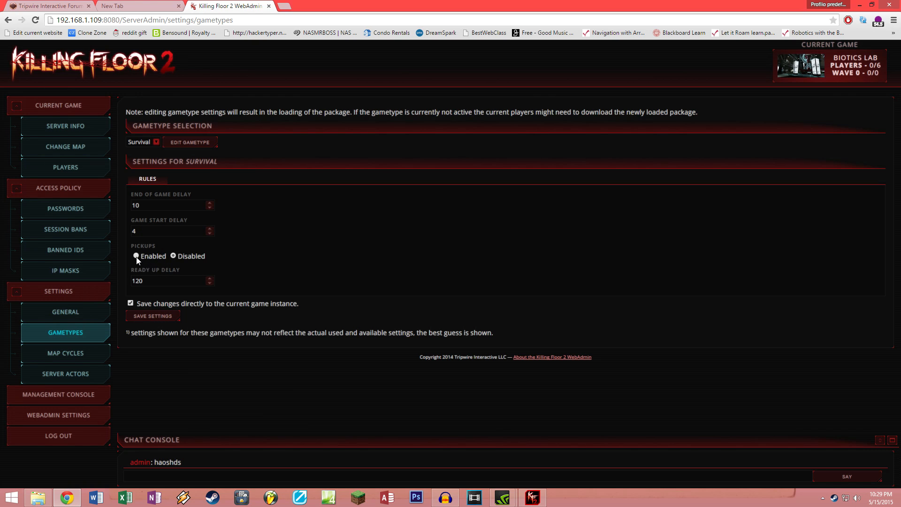
click(144, 279)
click(167, 207)
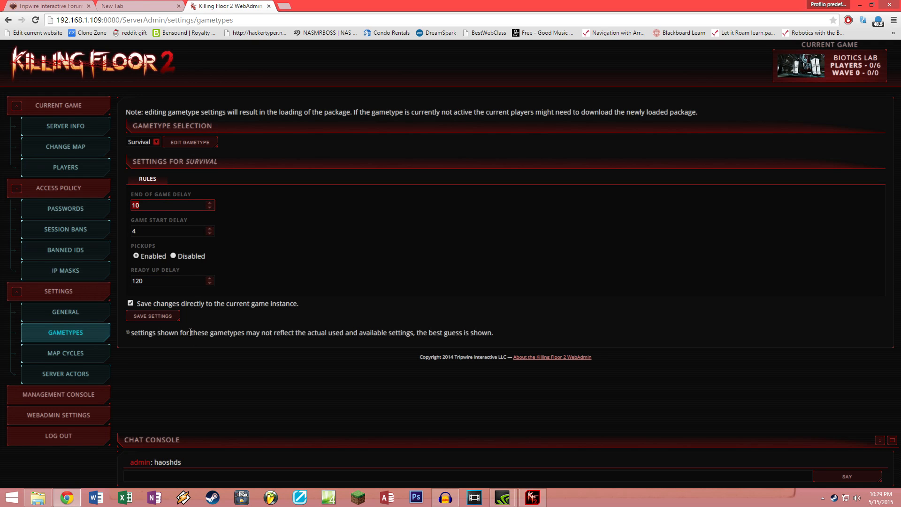
Step: Look through Server Actors and Management Console, then open WebAdmin Settings (chat refresh 5000, start page /current)
click(69, 374)
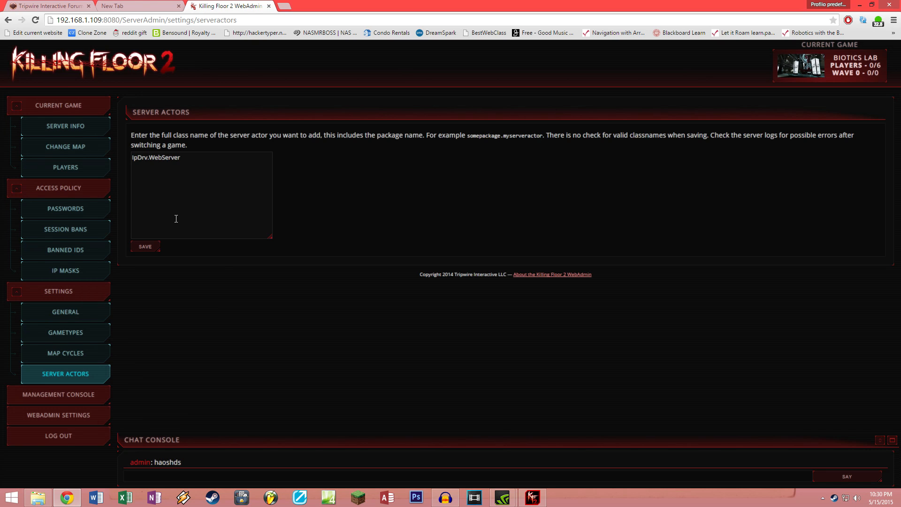
click(82, 402)
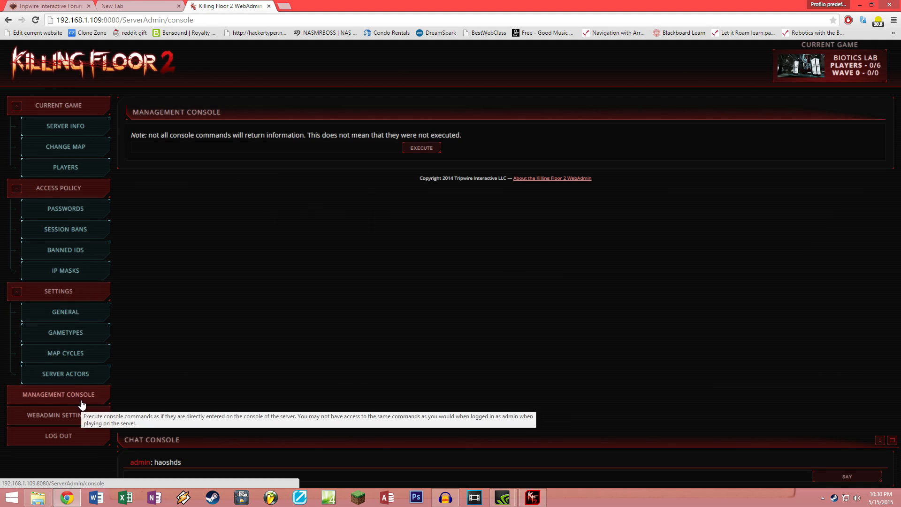
click(200, 148)
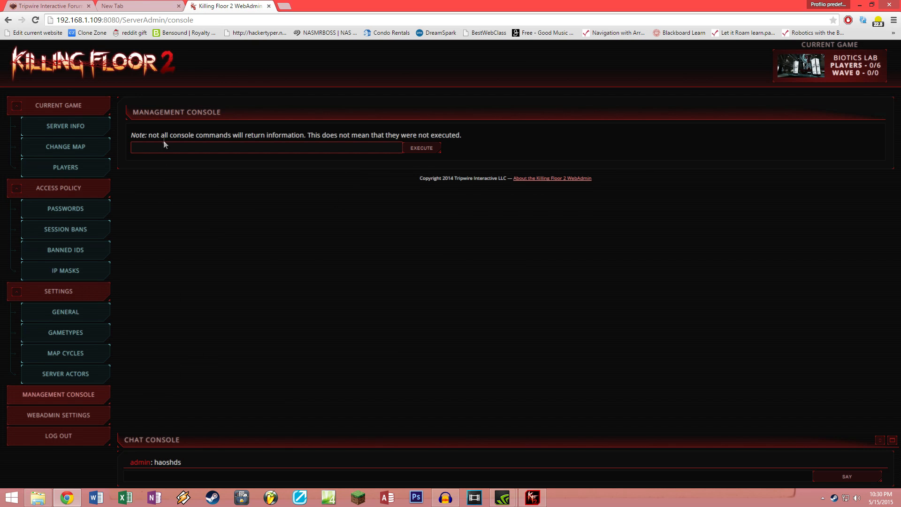
click(202, 148)
click(243, 265)
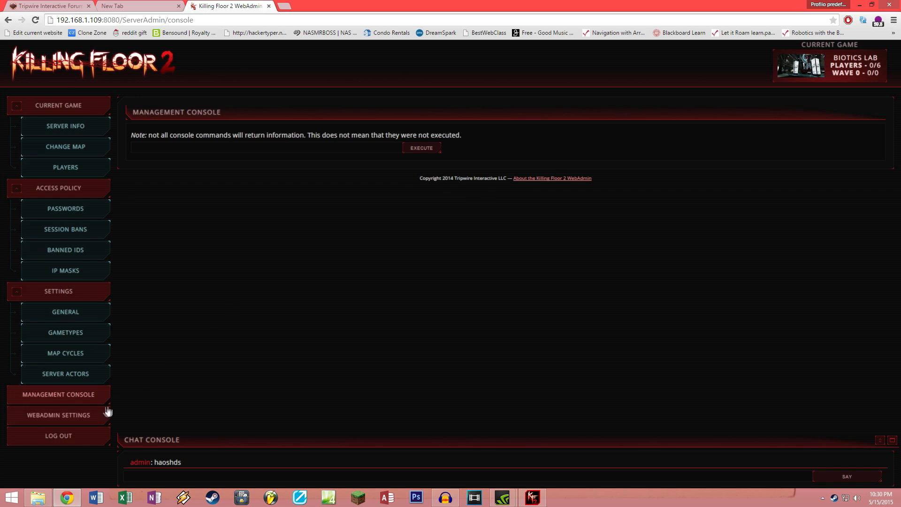
click(84, 416)
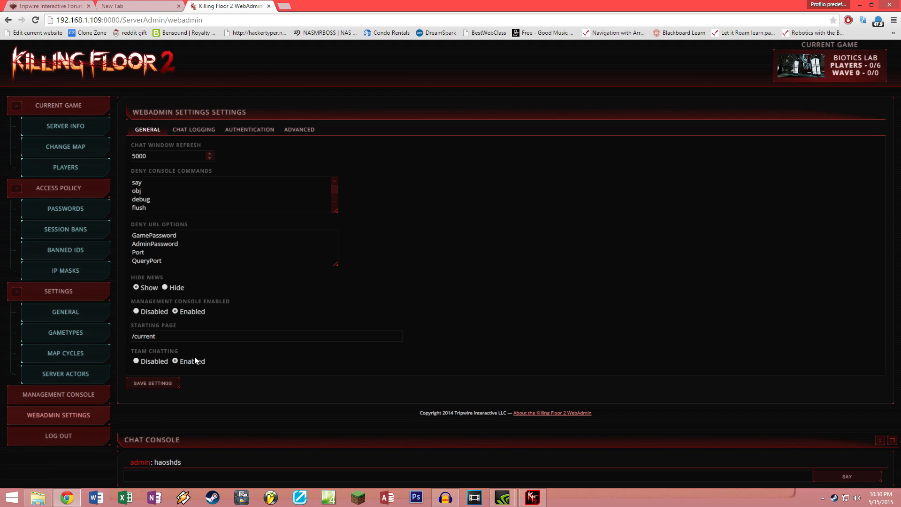
Step: Review the Chat Logging, Authentication and Advanced settings, then open the Map Cycles editor
click(197, 131)
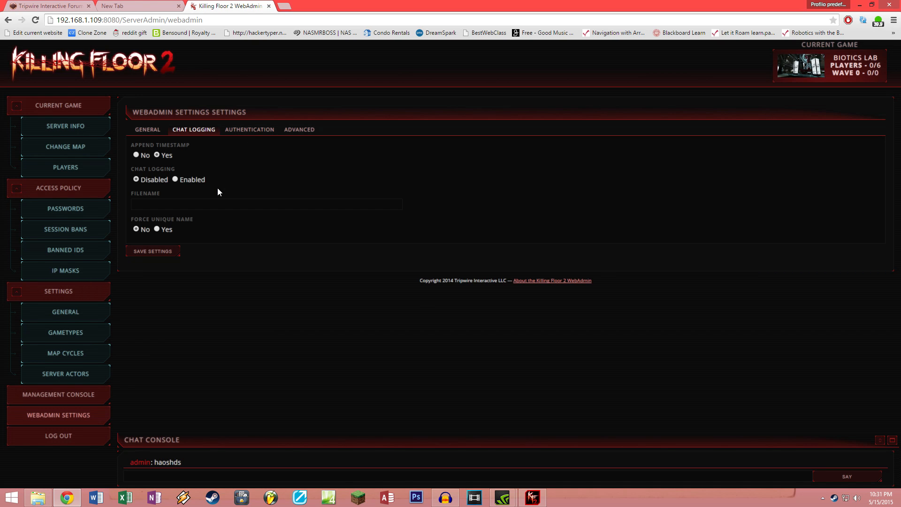
click(263, 131)
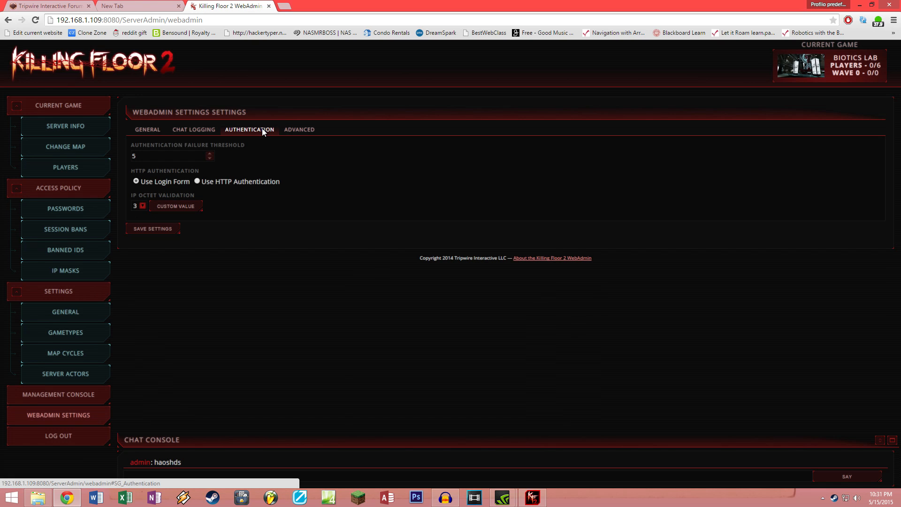
click(131, 157)
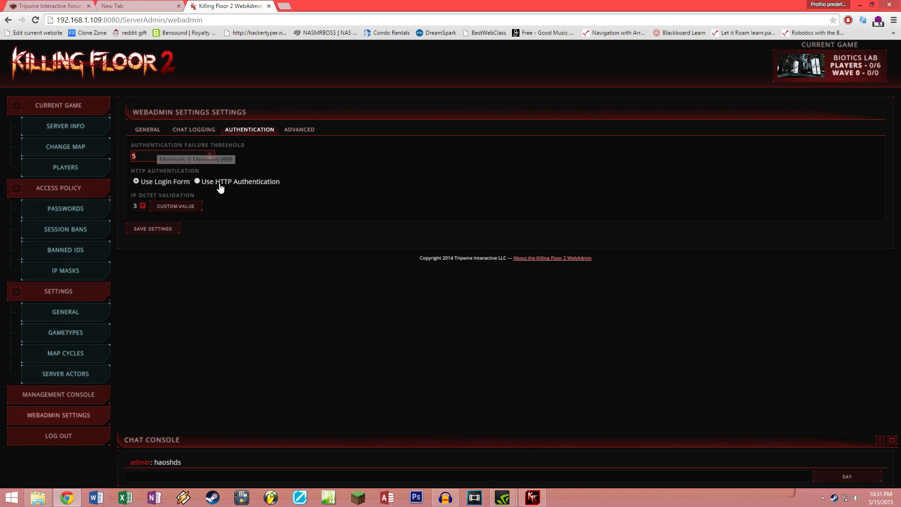
click(291, 130)
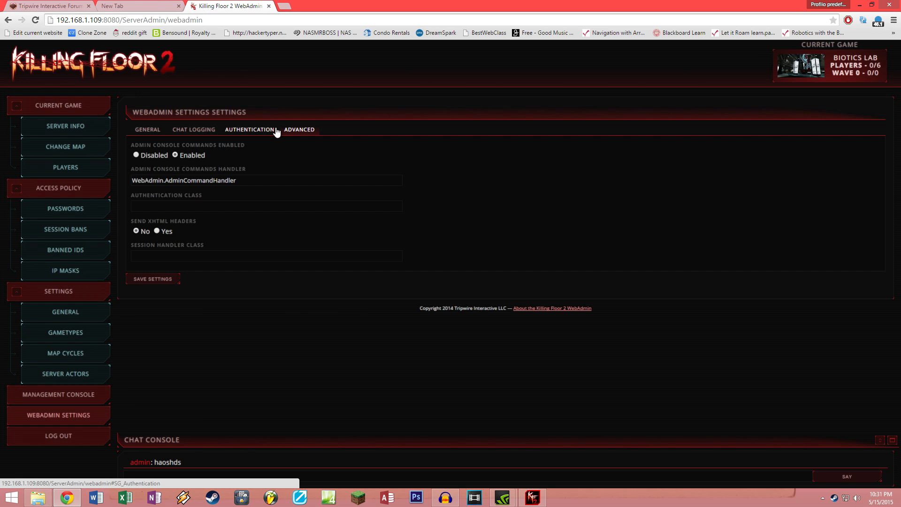
click(77, 359)
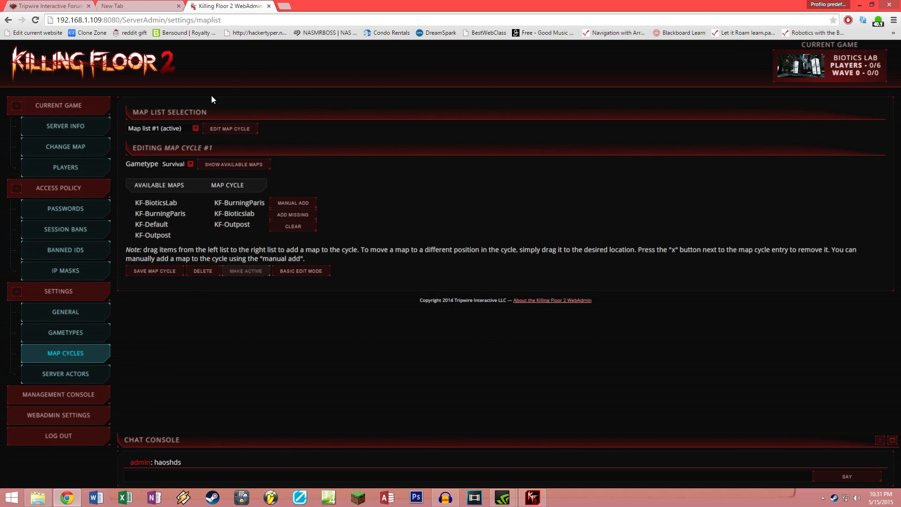
Step: Check the map list selector and return to editing Map list #1
drag(140, 111, 209, 112)
click(190, 128)
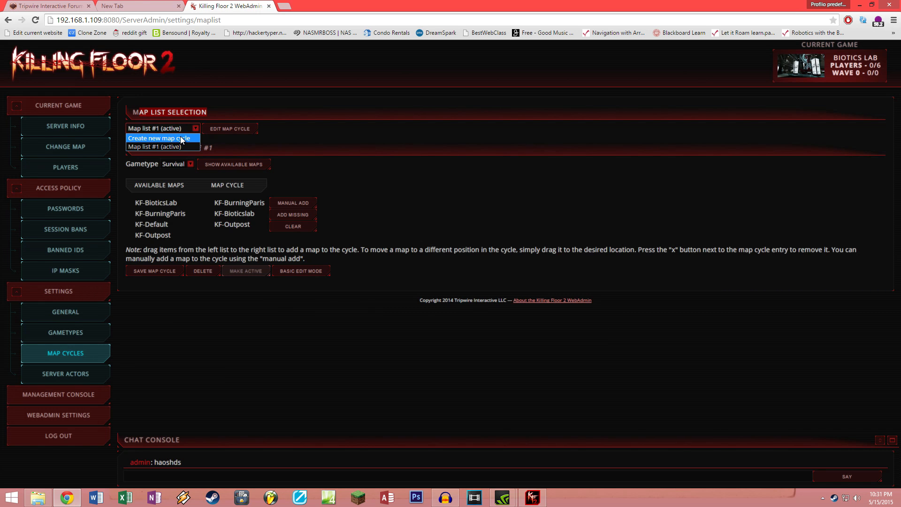
click(174, 140)
click(172, 130)
click(173, 130)
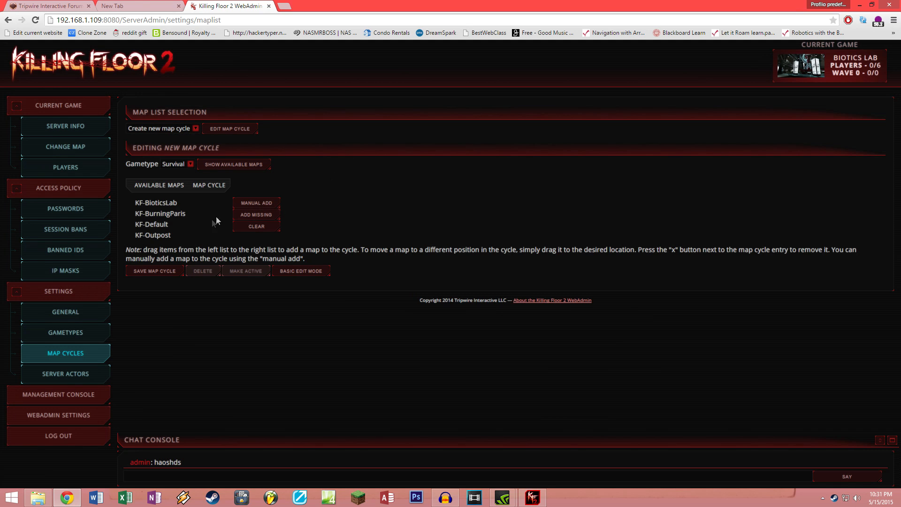
click(164, 129)
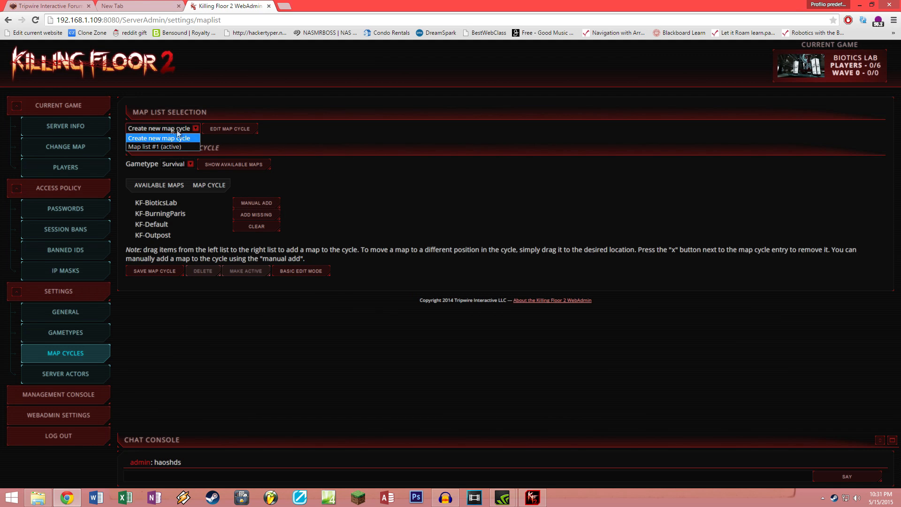
click(155, 149)
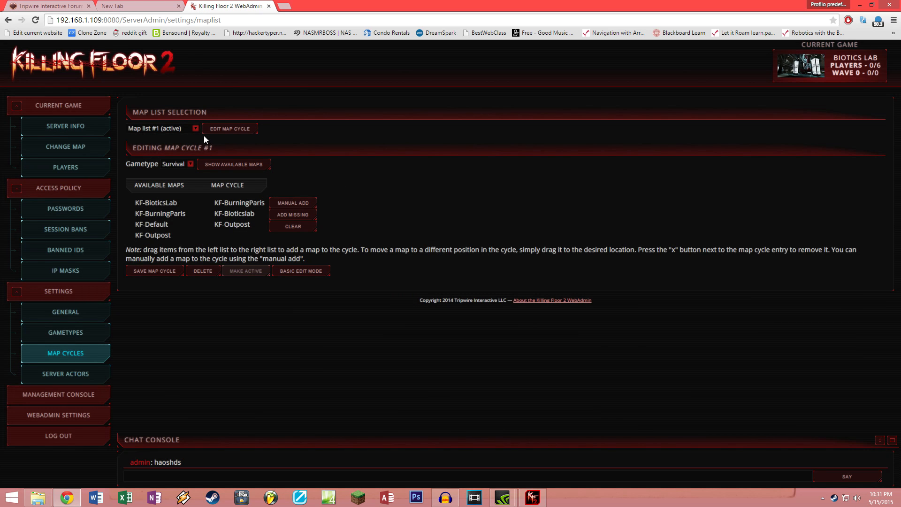
mouse_move(131, 149)
mouse_down()
mouse_move(221, 148)
mouse_move(132, 149)
mouse_up()
click(175, 150)
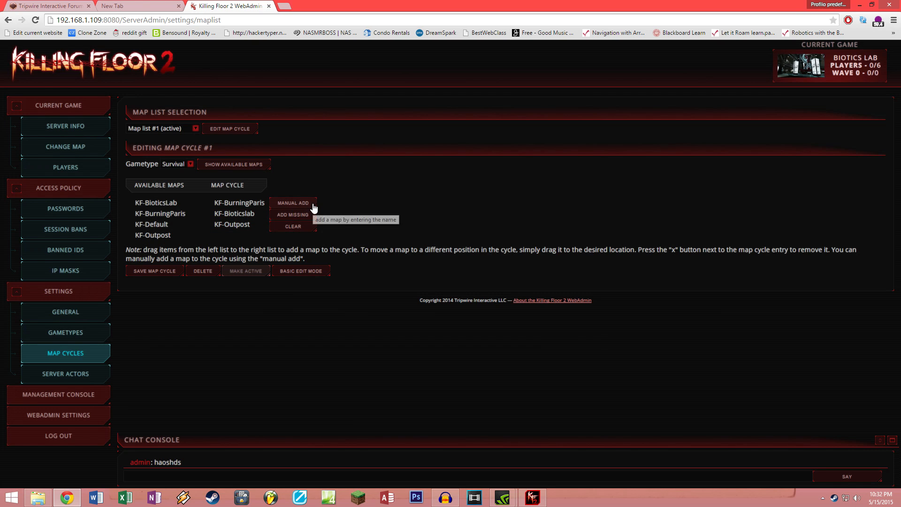
Step: Clear map cycle #1, rebuild it as KF-Outpost, KF-BurningParis, KF-BioticsLab, and snap the browser right
click(292, 228)
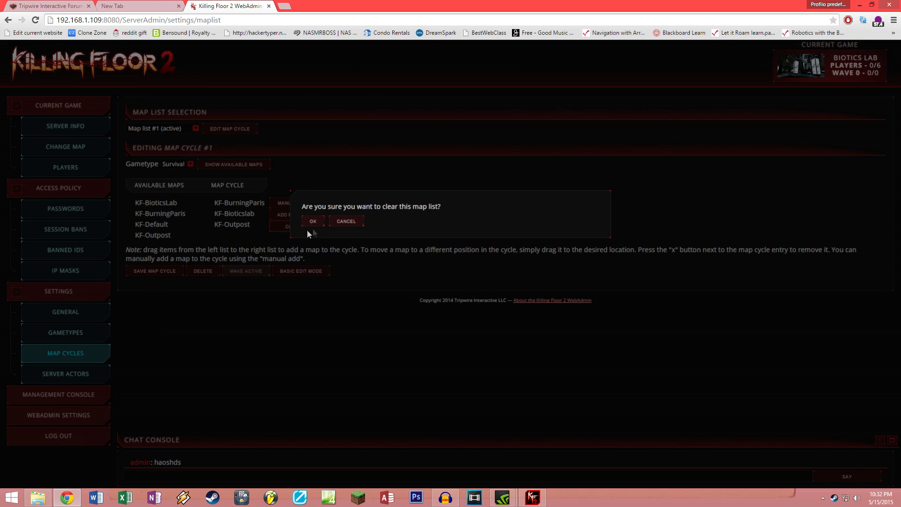
click(311, 222)
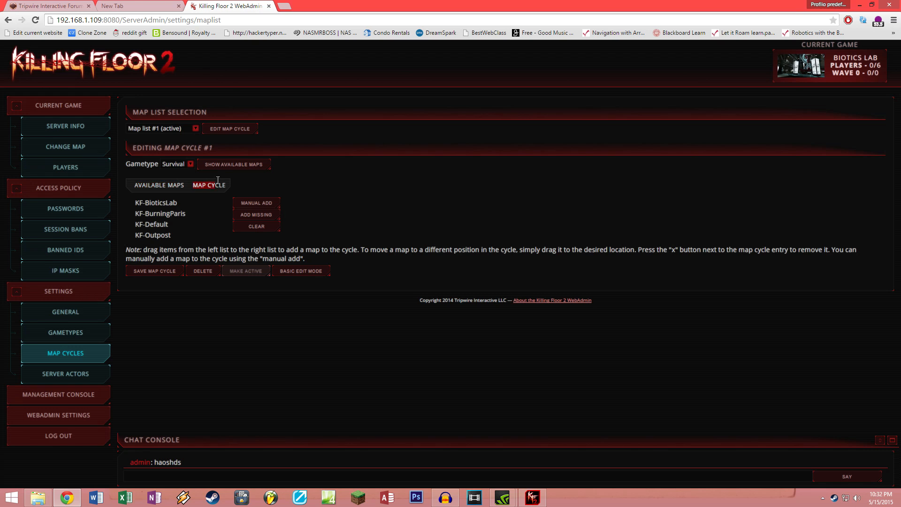
drag(148, 203, 232, 214)
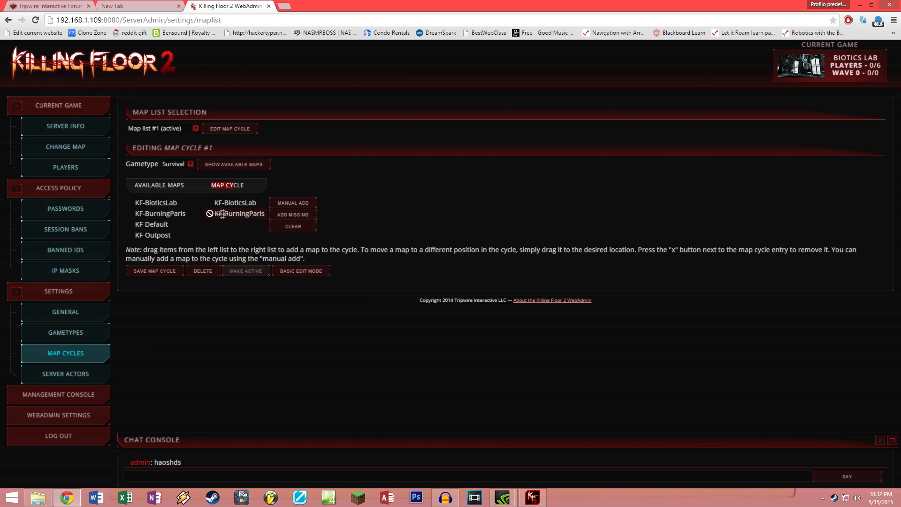
click(298, 216)
drag(231, 224, 231, 203)
mouse_move(235, 214)
mouse_down()
mouse_move(233, 234)
mouse_move(234, 221)
mouse_move(247, 234)
mouse_move(216, 236)
mouse_move(216, 207)
mouse_move(224, 205)
mouse_up()
drag(328, 1, 899, 94)
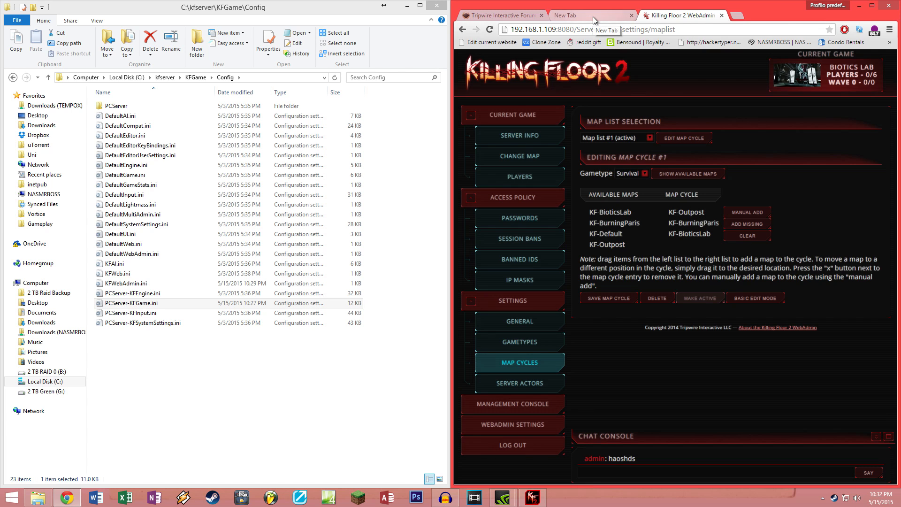
Step: Load the WeTransfer link, download KF-TestingMap.kfm, and show it in the Downloads folder
click(593, 16)
click(543, 24)
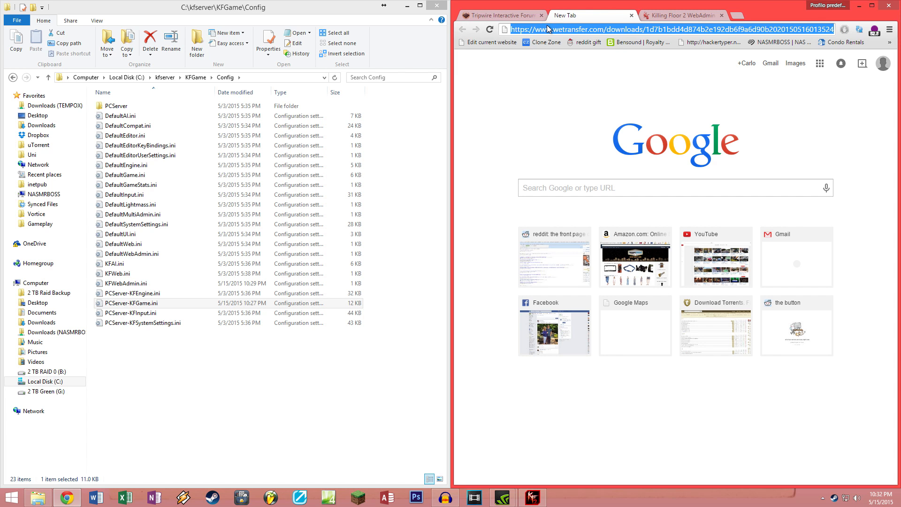
key(Return)
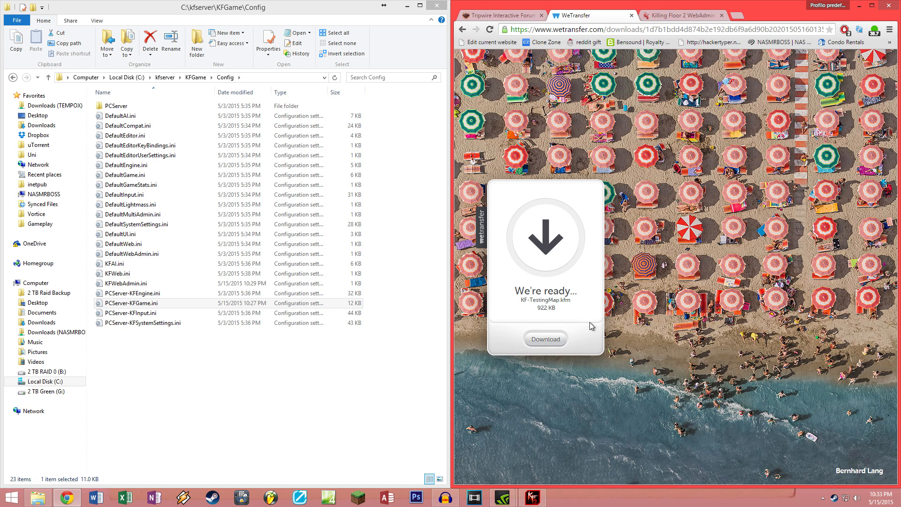
click(545, 341)
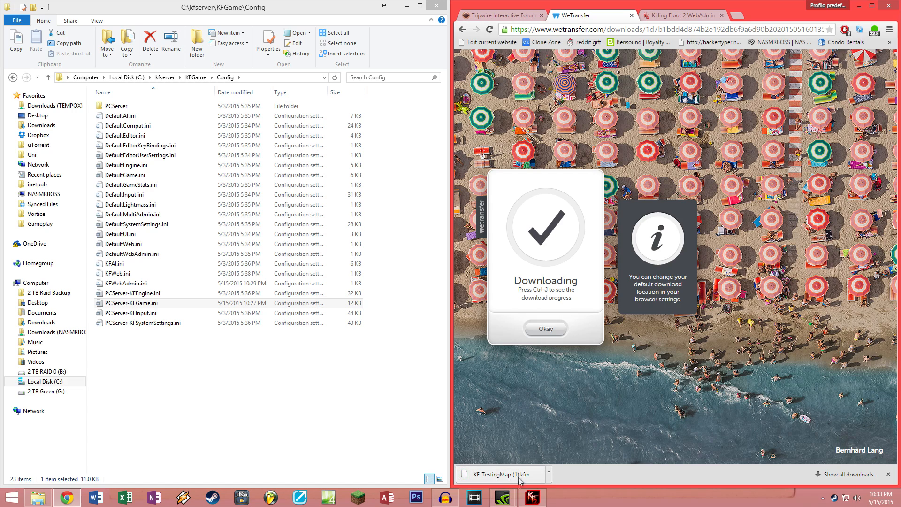
click(551, 475)
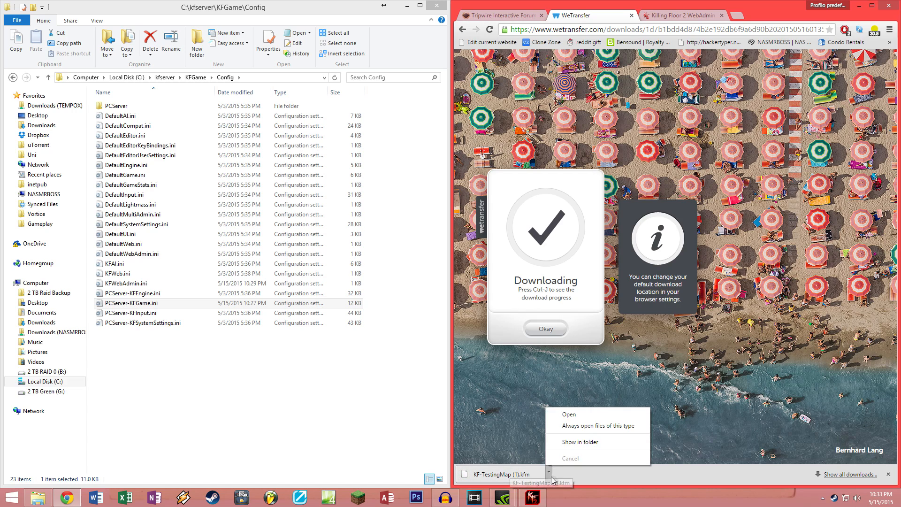
click(582, 442)
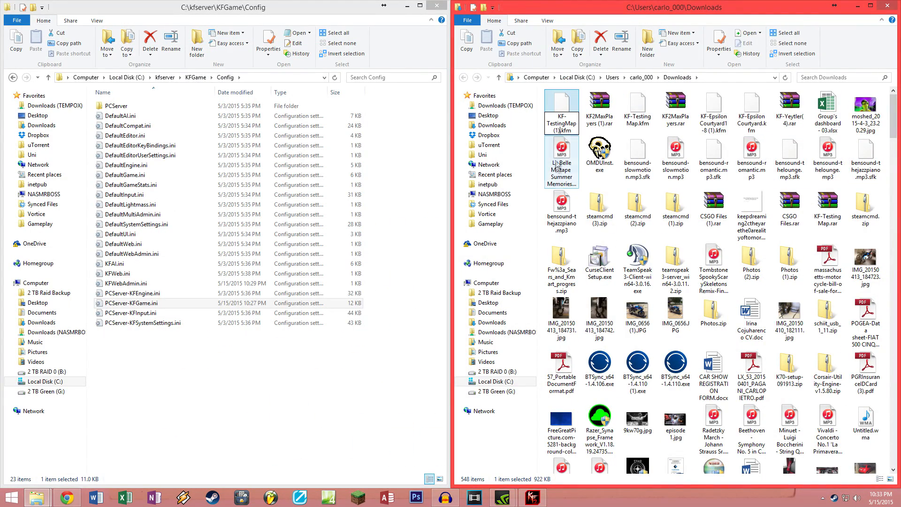
Step: Rename the downloaded map file to drop the (1)
key(BackSpace)
key(BackSpace)
key(BackSpace)
click(587, 139)
click(570, 121)
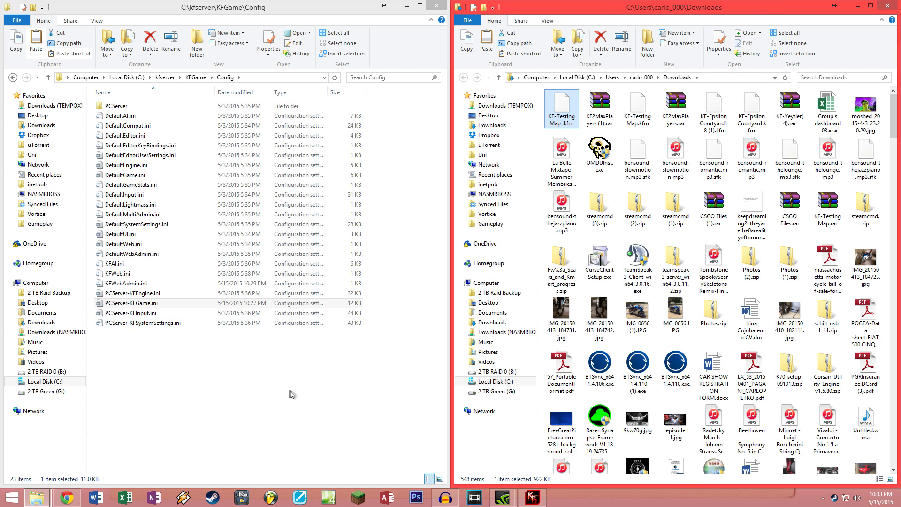
Step: Navigate to the server's kfserver\KFGame\BrewedPC\Maps folder
click(261, 379)
key(BackSpace)
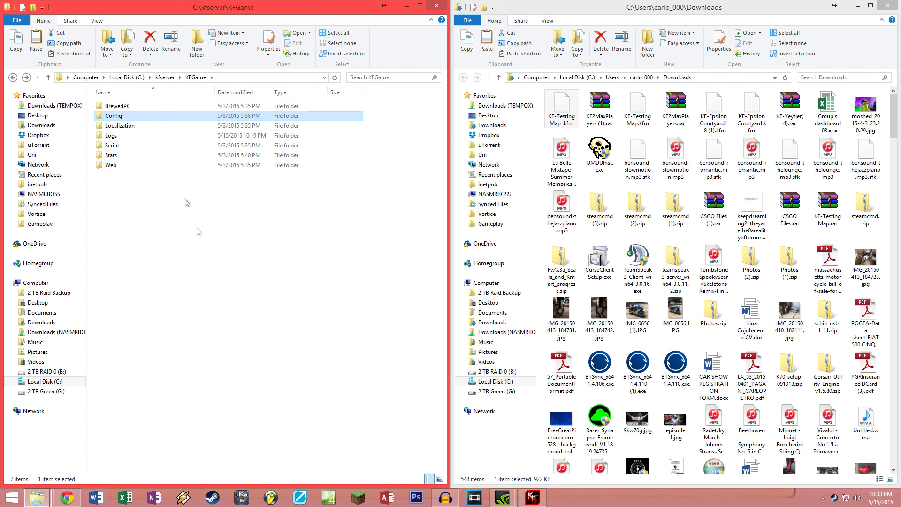
key(BackSpace)
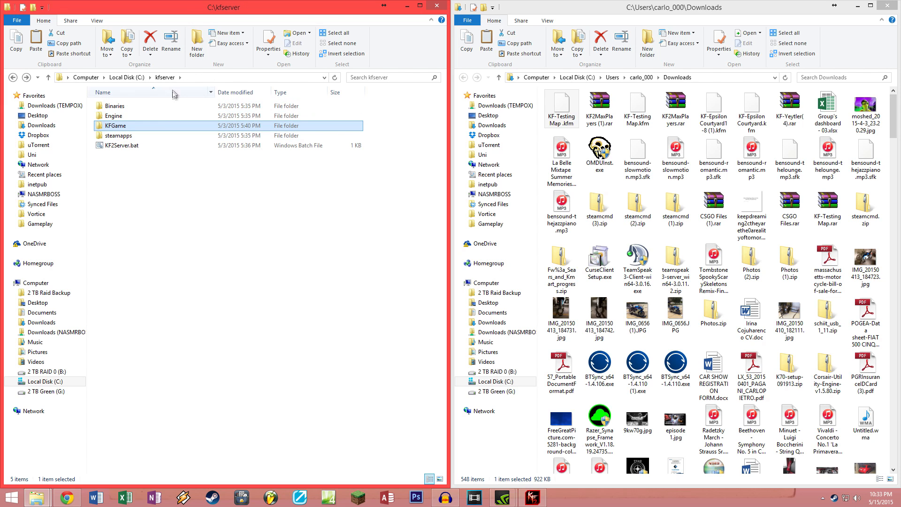
double_click(151, 126)
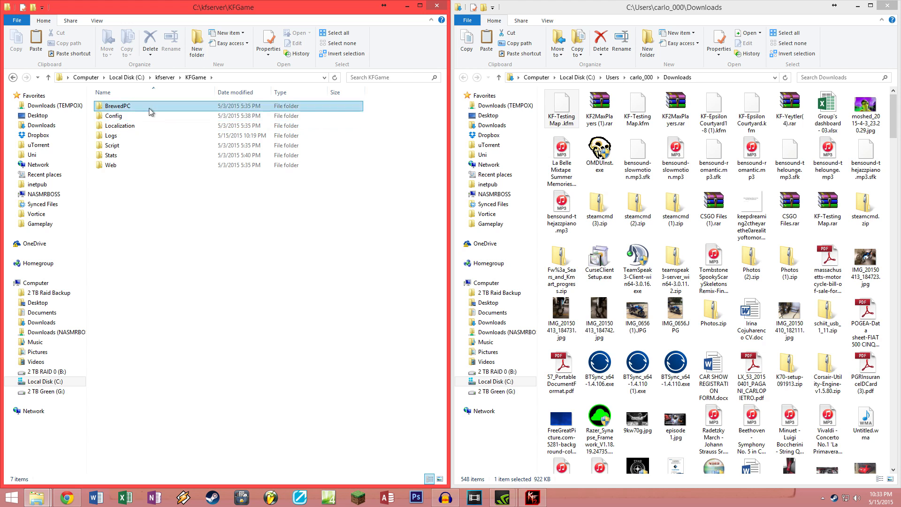
double_click(151, 107)
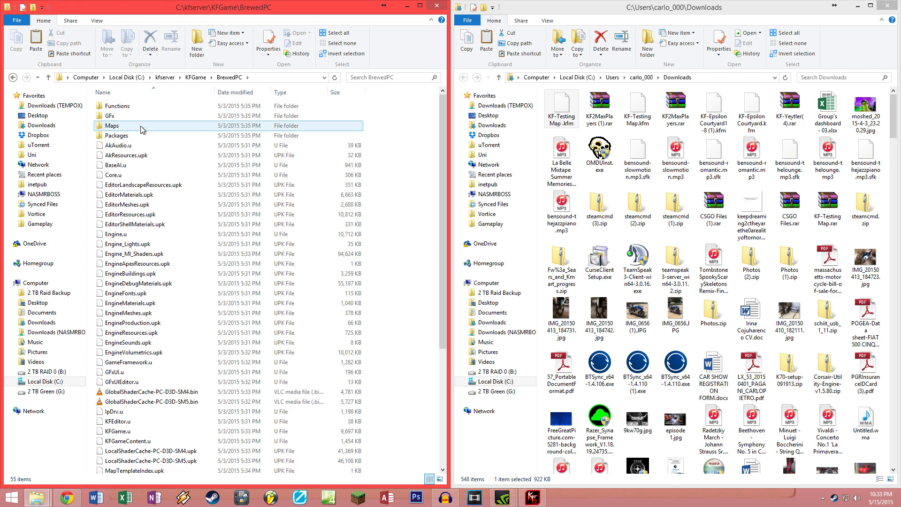
double_click(140, 126)
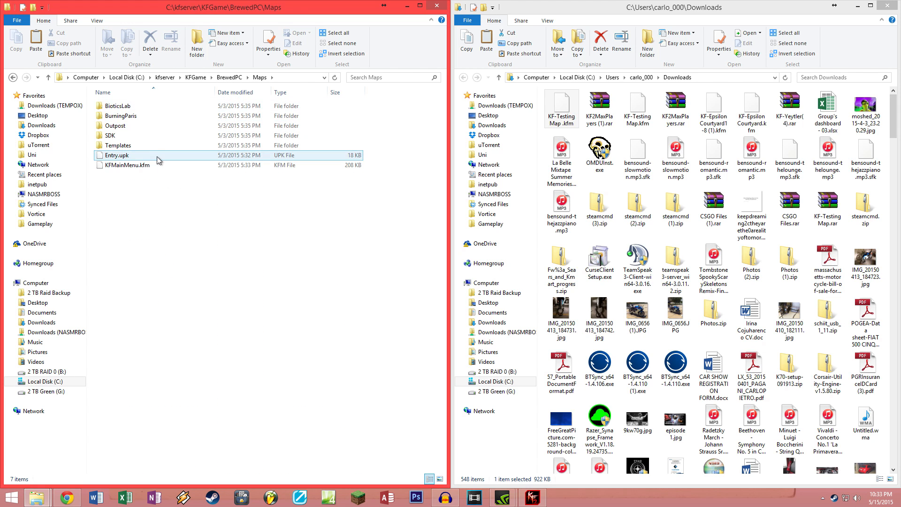
Step: Create a new folder named TestingMap inside Maps
right_click(137, 207)
mouse_move(214, 320)
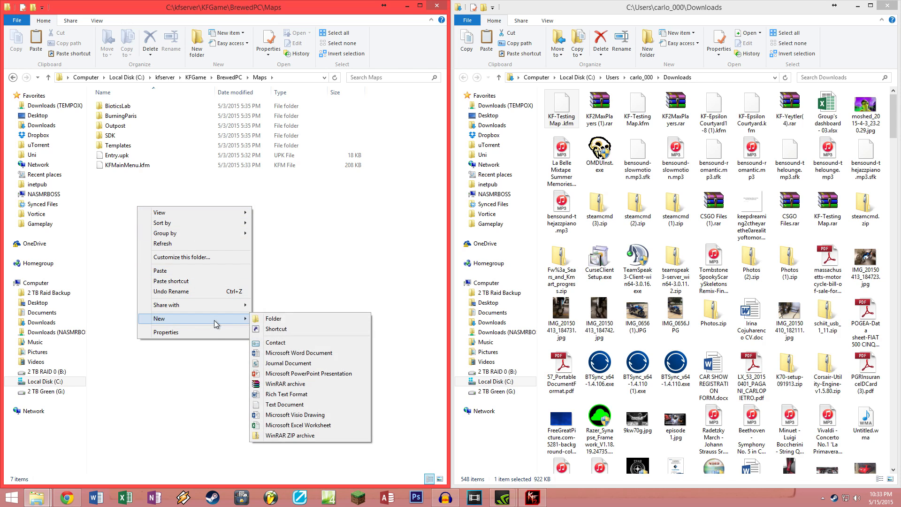
click(289, 318)
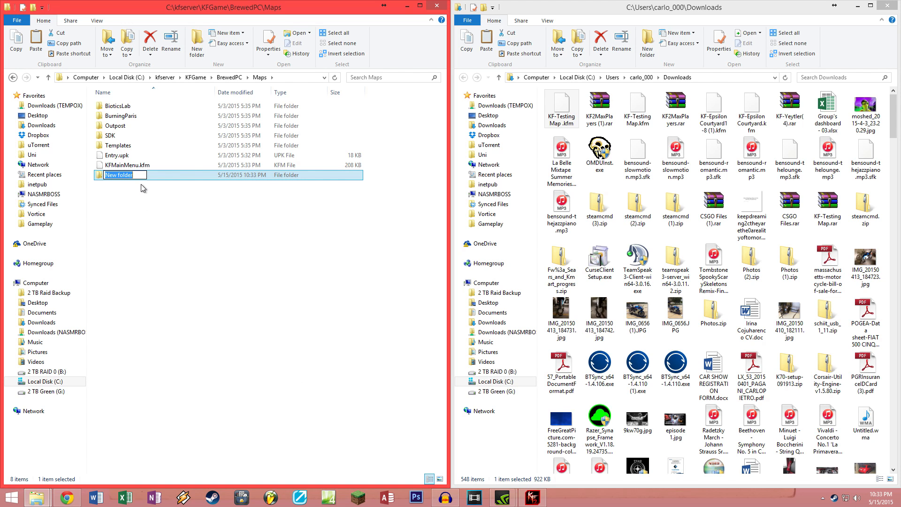
text(Testing)
key(BackSpace)
key(BackSpace)
key(BackSpace)
text(o)
key(BackSpace)
text(ingMap)
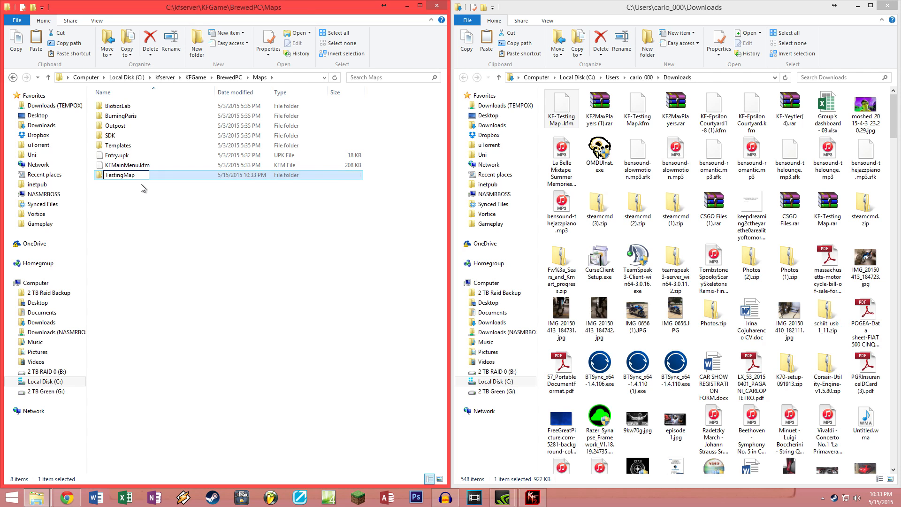
click(143, 188)
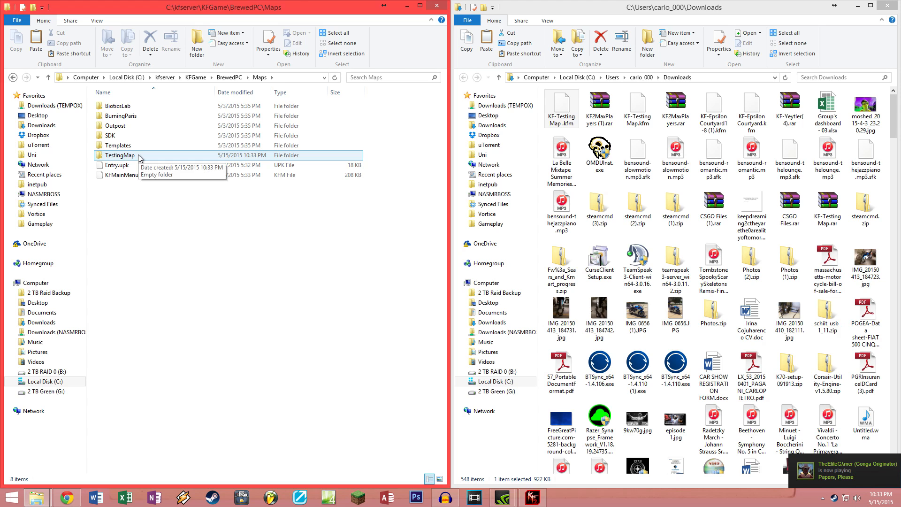
Step: Paste the map file into TestingMap and rename it KF-TestingMap.kfm without the stray space
double_click(139, 156)
key(ctrl+v)
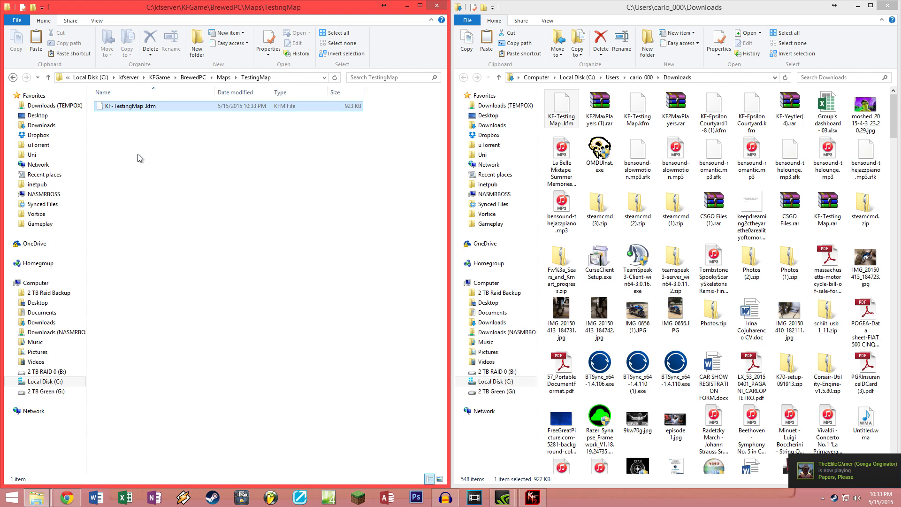
click(168, 137)
click(149, 109)
click(148, 109)
key(Right)
key(Return)
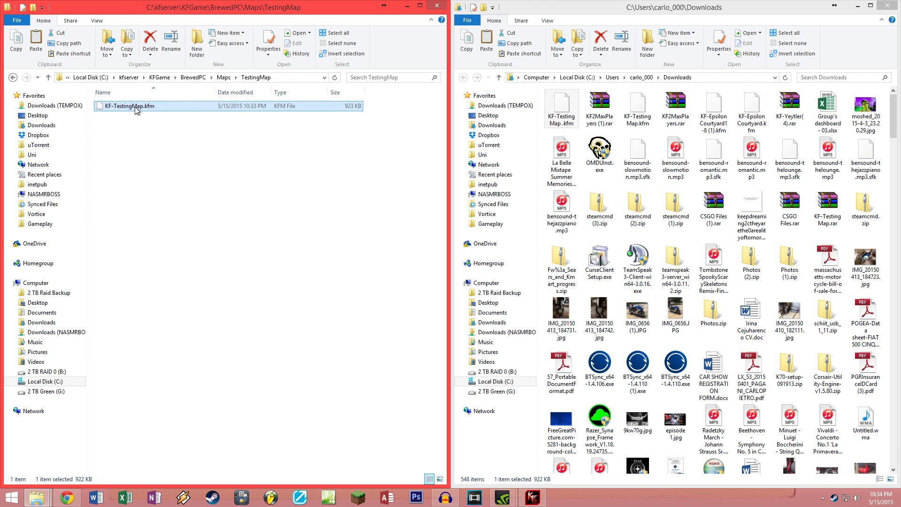
Step: Copy the map name KF-TestingMap and return to the TestingMap folder
click(134, 106)
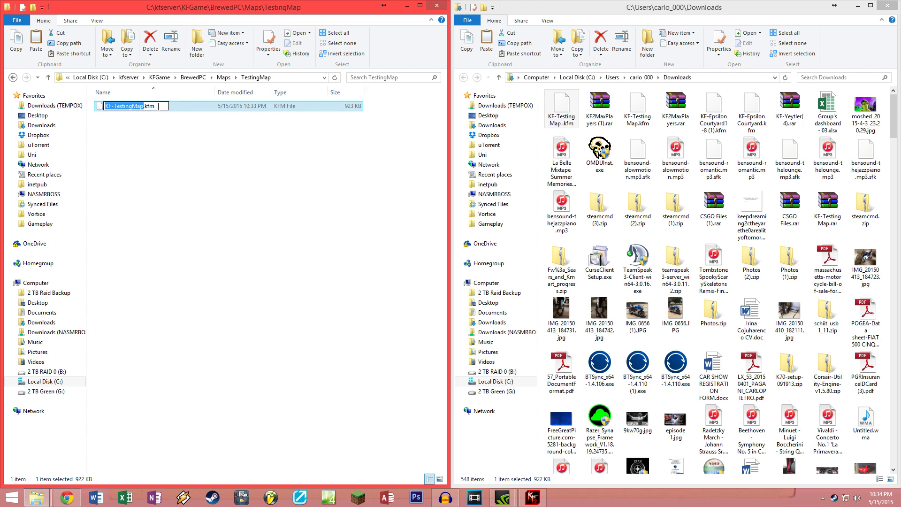
key(ctrl+c)
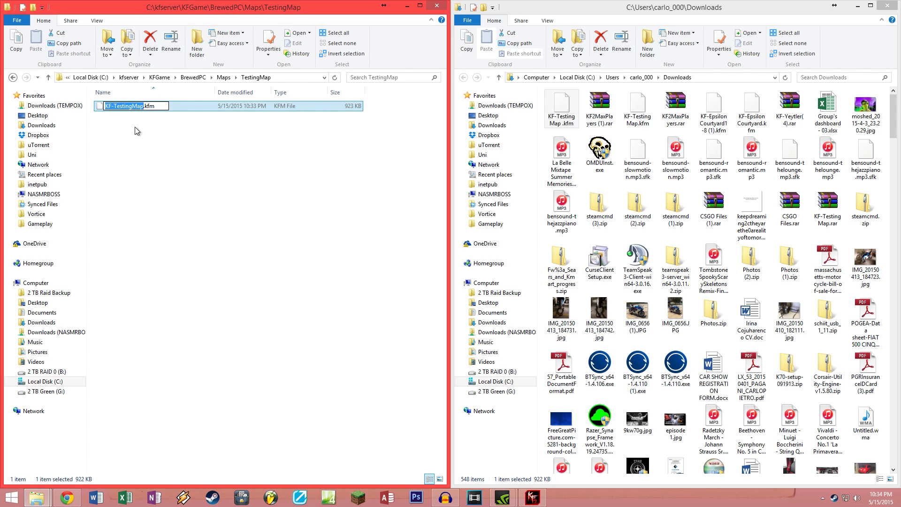
click(180, 157)
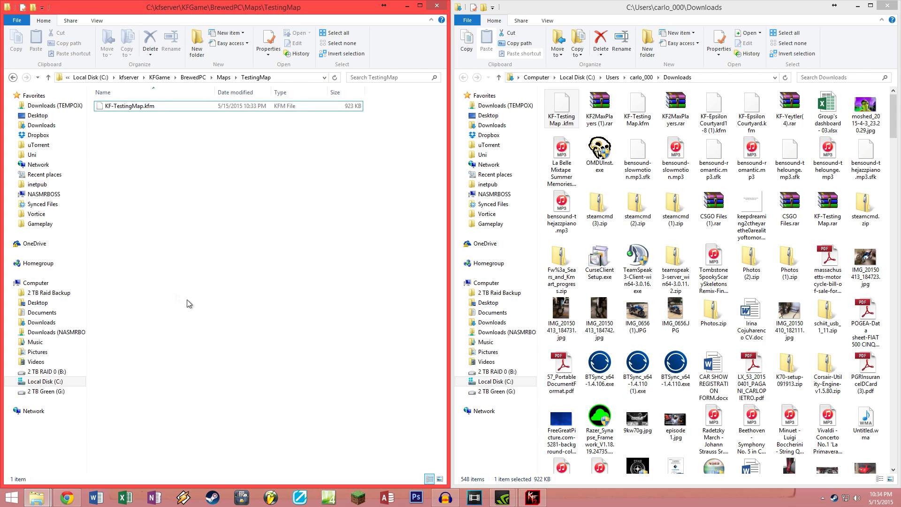
click(224, 78)
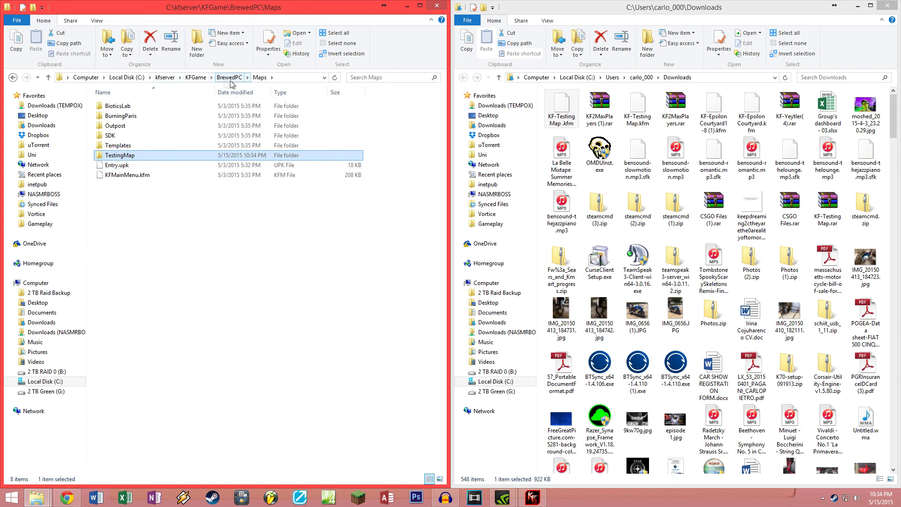
double_click(139, 157)
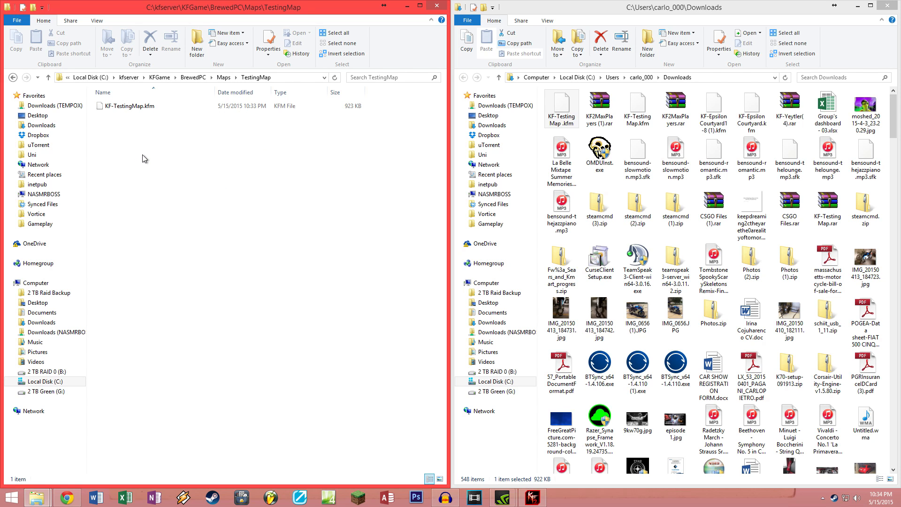
key(BackSpace)
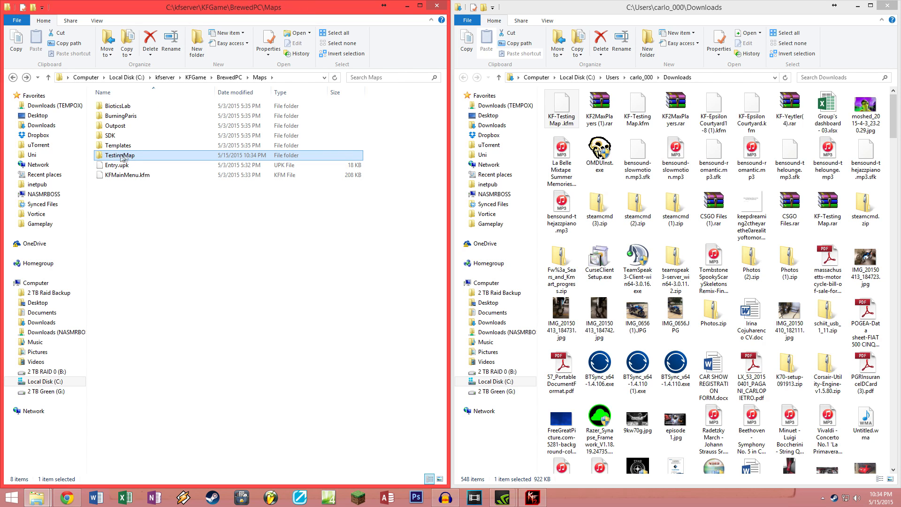
double_click(124, 157)
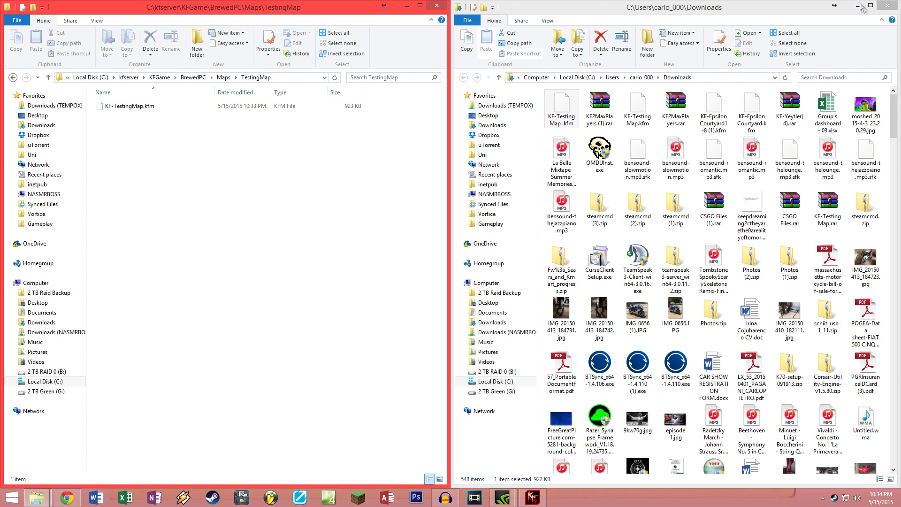
Step: Manually add KF-TestingMap to map cycle #1 by pasting the copied map name
click(857, 6)
click(672, 17)
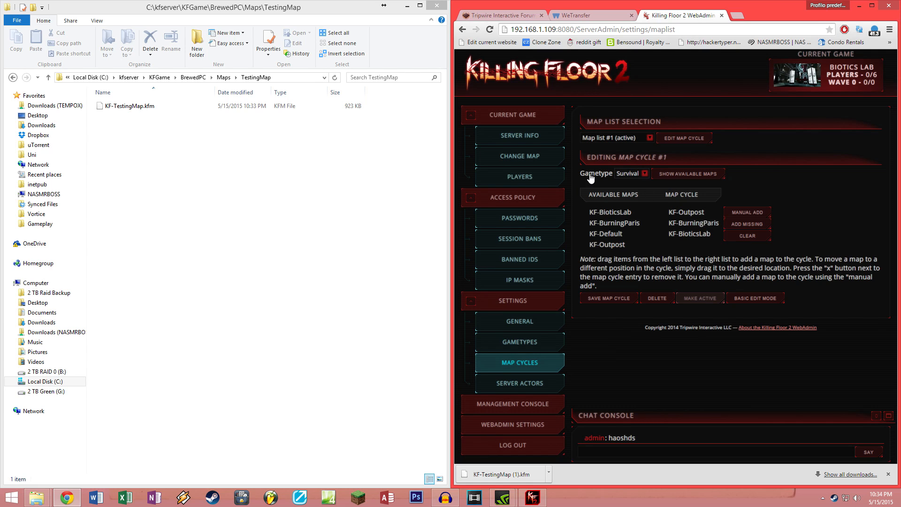
click(752, 224)
click(756, 212)
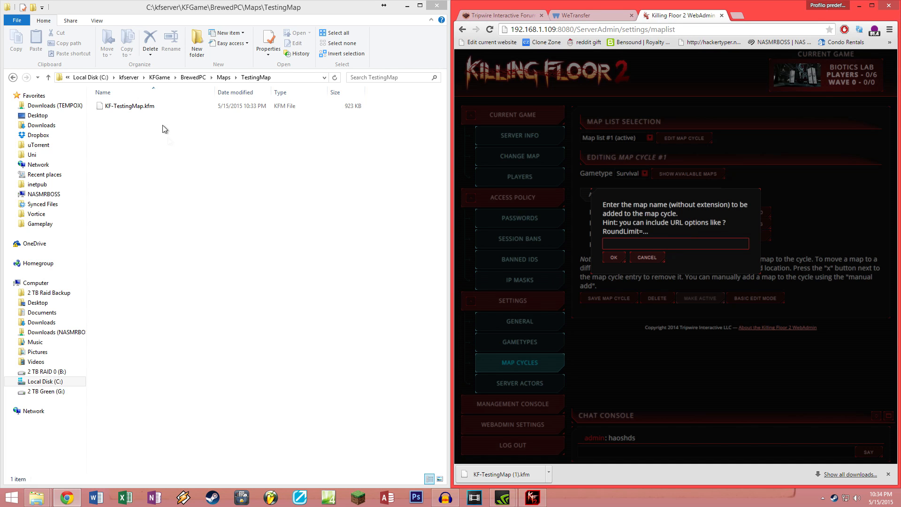
click(131, 106)
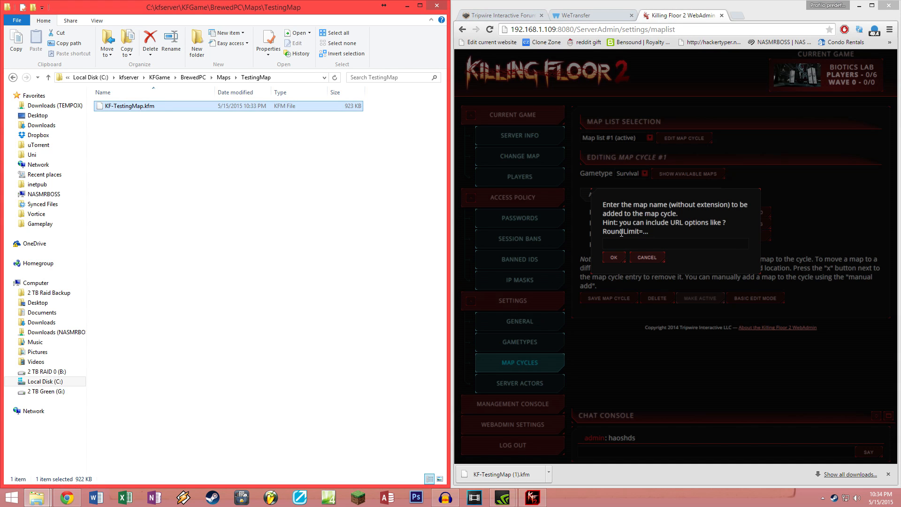
click(641, 242)
text(KF-TestingMap)
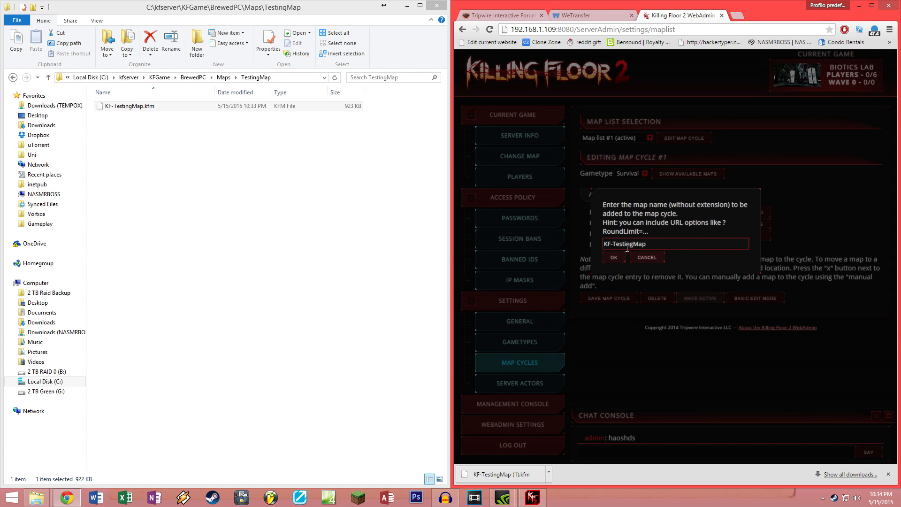
drag(637, 244, 597, 247)
click(613, 244)
click(122, 107)
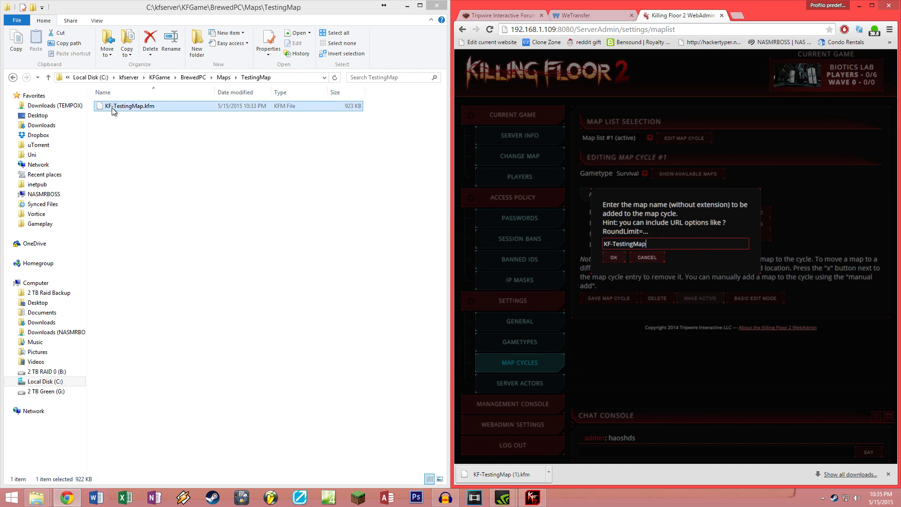
click(613, 257)
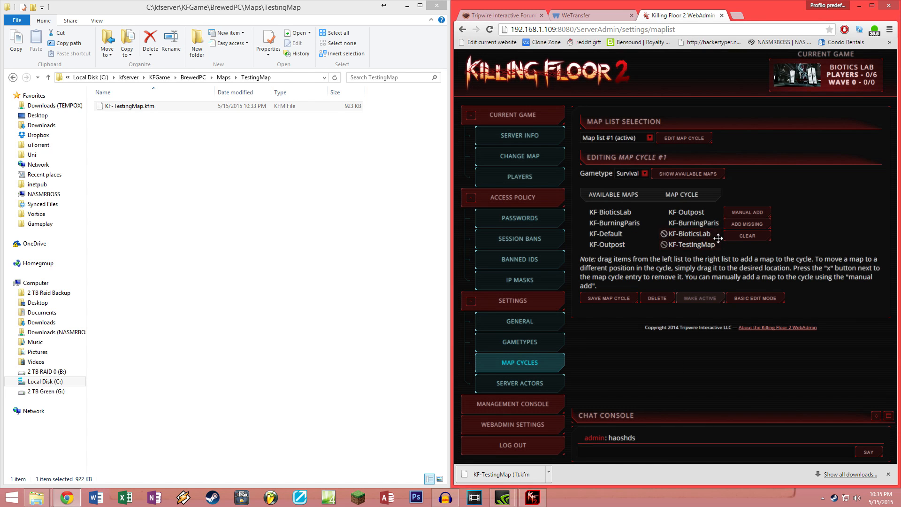
Step: Move KF-TestingMap up, remove KF-BurningParis and KF-Outpost, save the cycle, and return to the forum post
drag(697, 246, 690, 222)
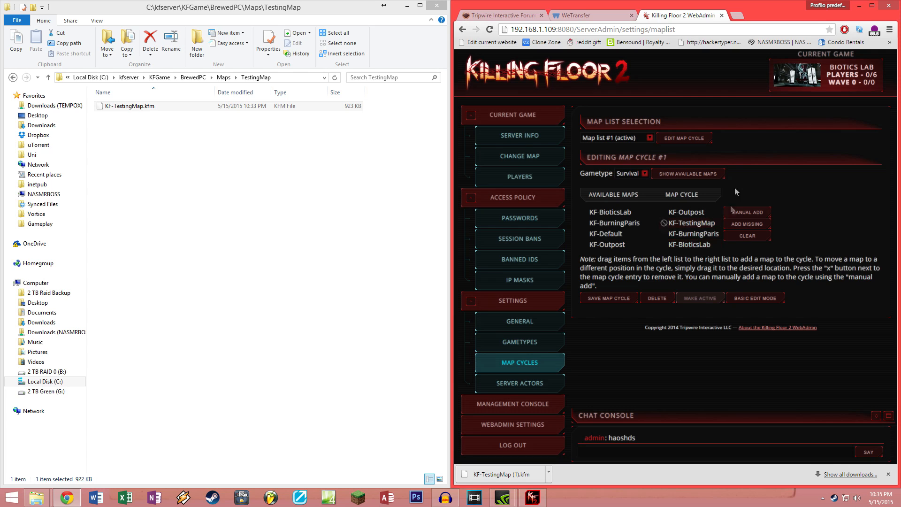
click(663, 234)
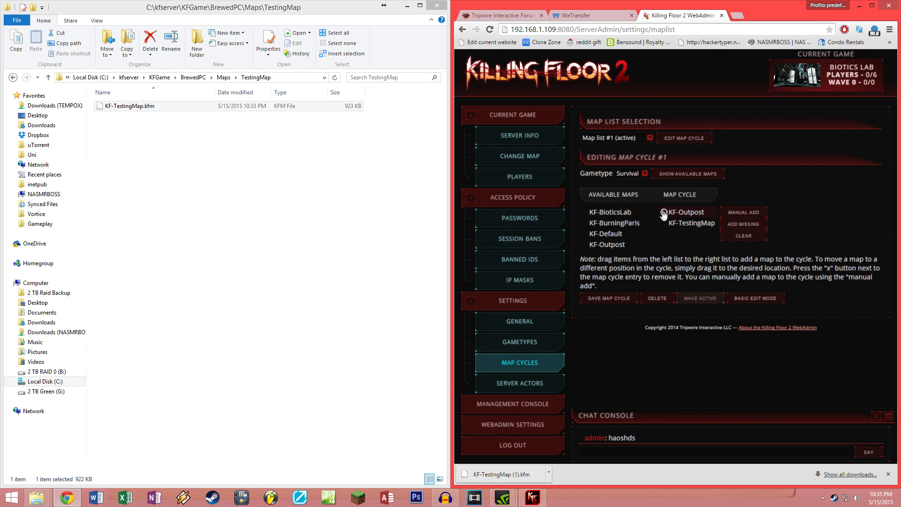
click(664, 212)
click(611, 299)
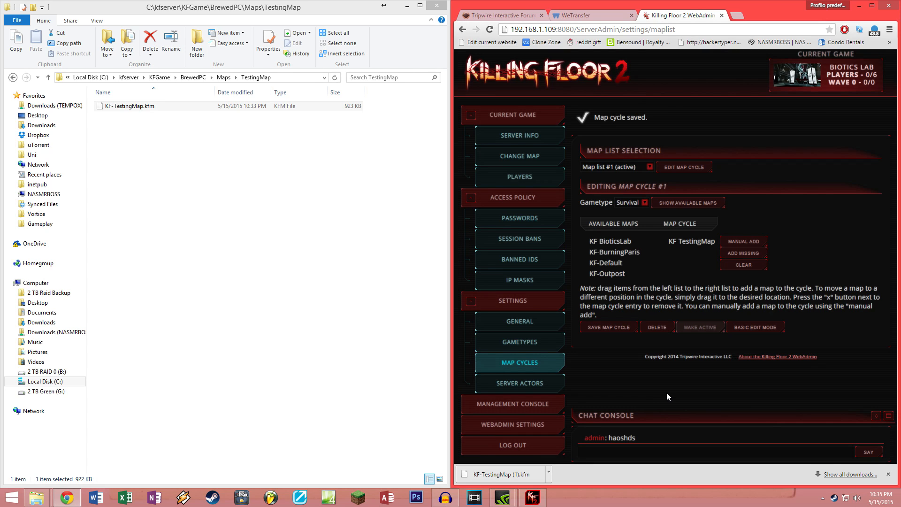
click(501, 12)
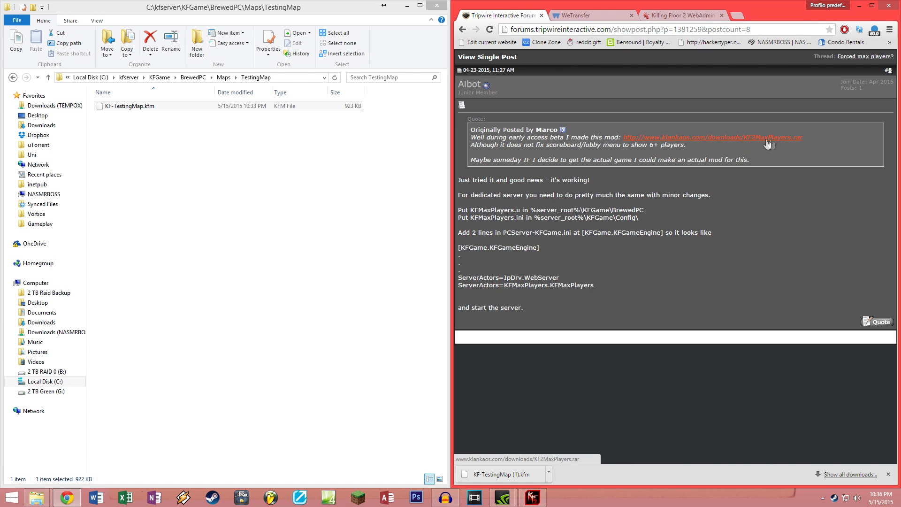
Step: Download KF2MaxPlayers.rar from the forum link and open it in WinRAR on the right half
click(674, 137)
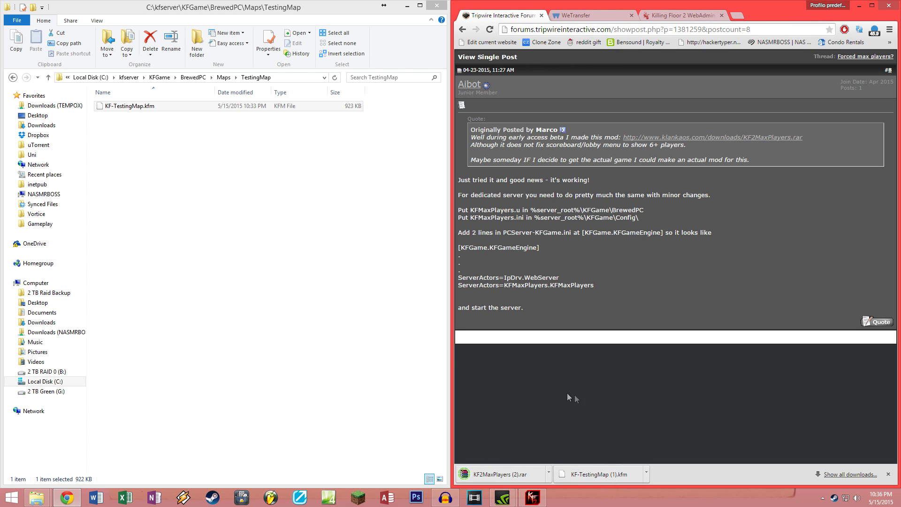
click(512, 478)
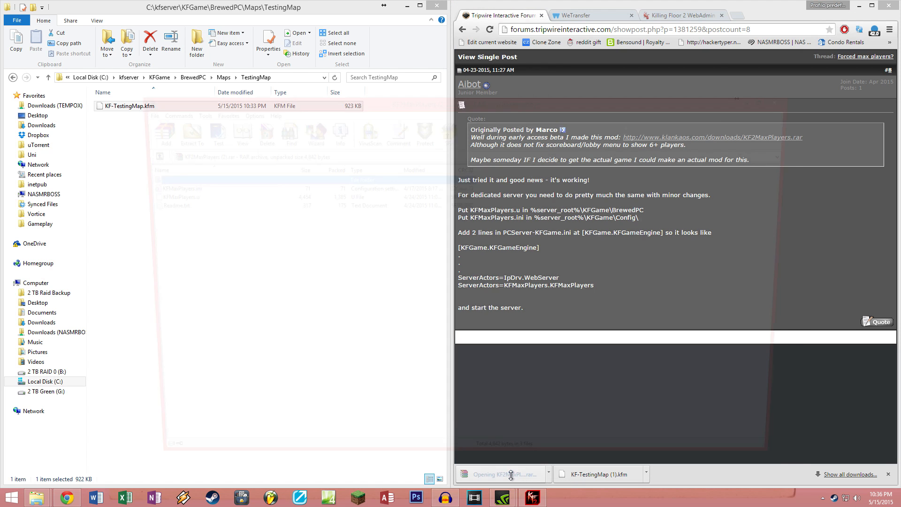
drag(467, 104, 802, 119)
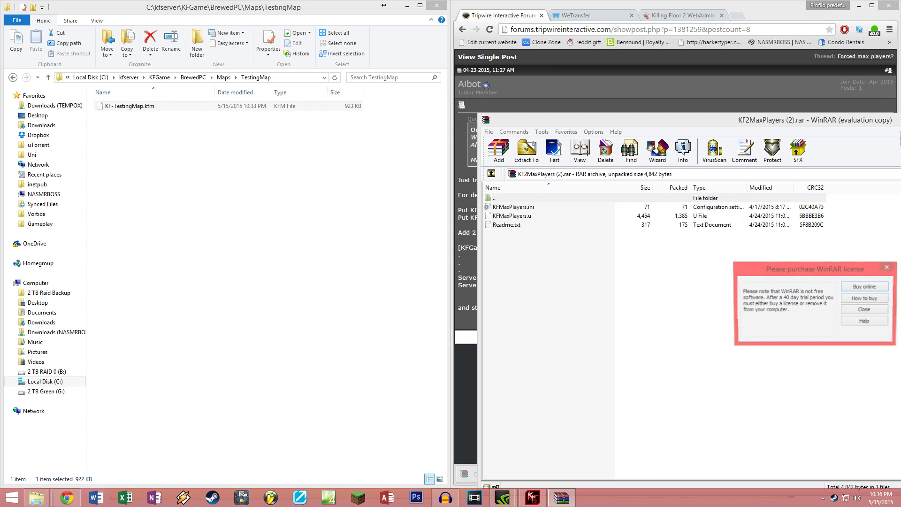
click(889, 268)
drag(678, 96, 900, 98)
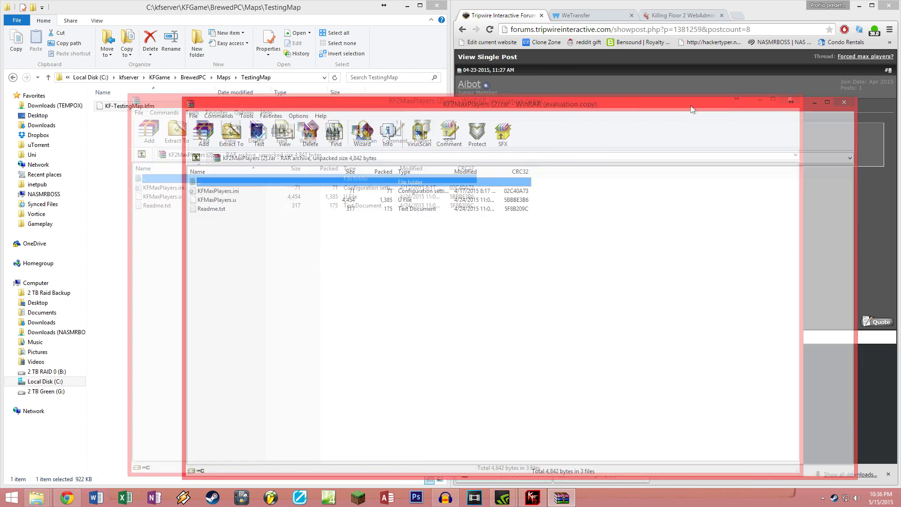
Step: Extract KFMaxPlayers.u from the WinRAR archive into the server's kfserver\KFGame\BrewedPC folder
click(494, 94)
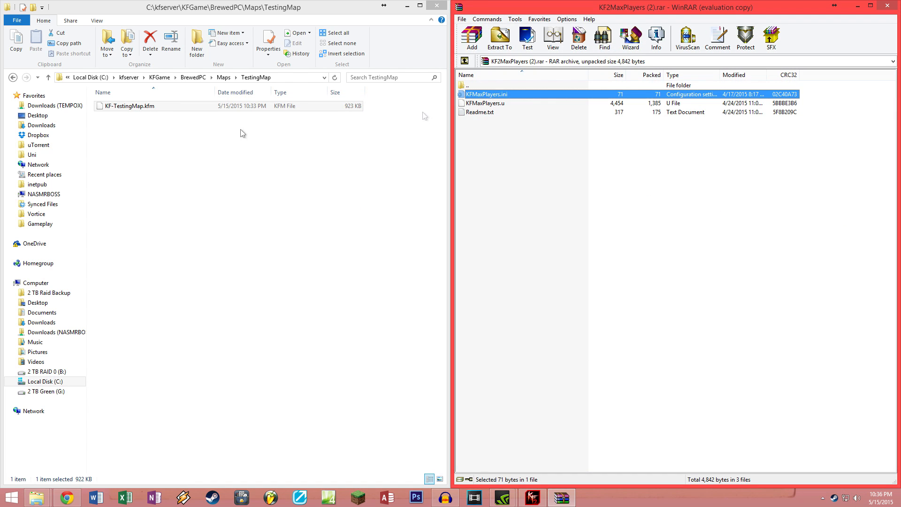
click(199, 204)
key(alt+Left)
key(alt+Left)
key(alt+Left)
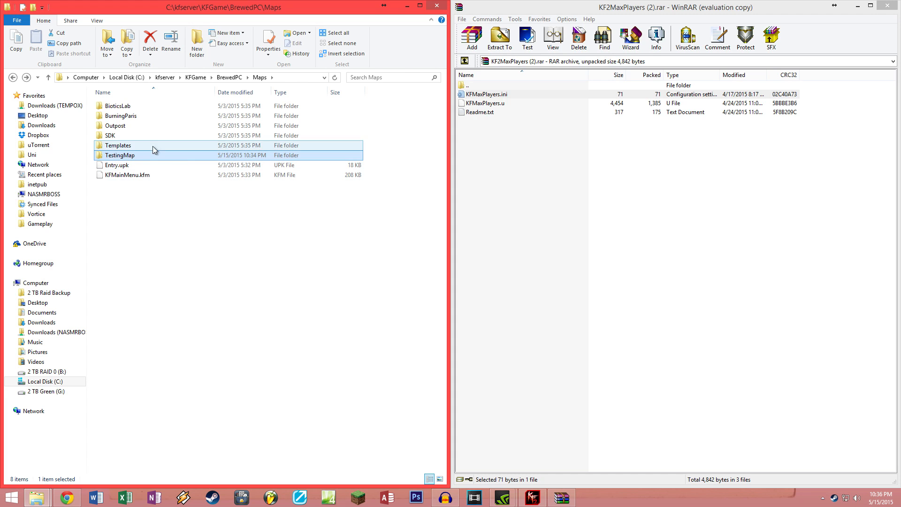
click(201, 78)
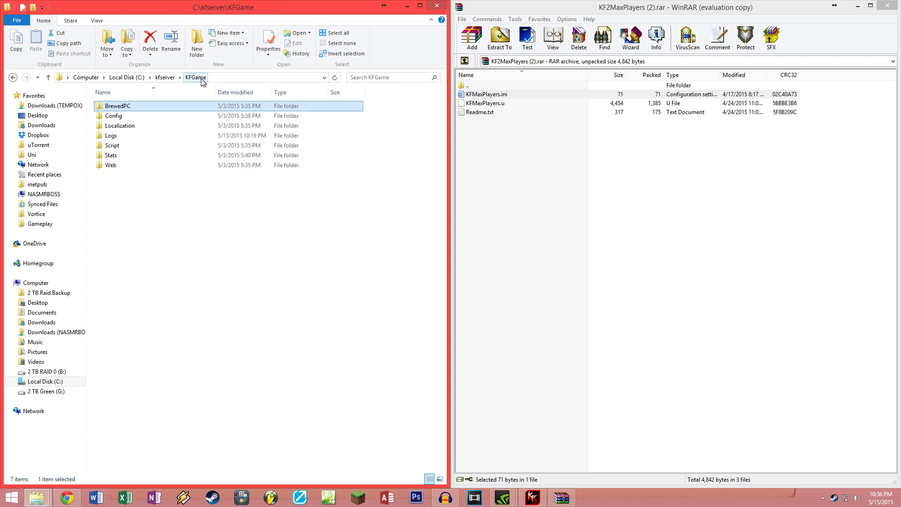
double_click(126, 106)
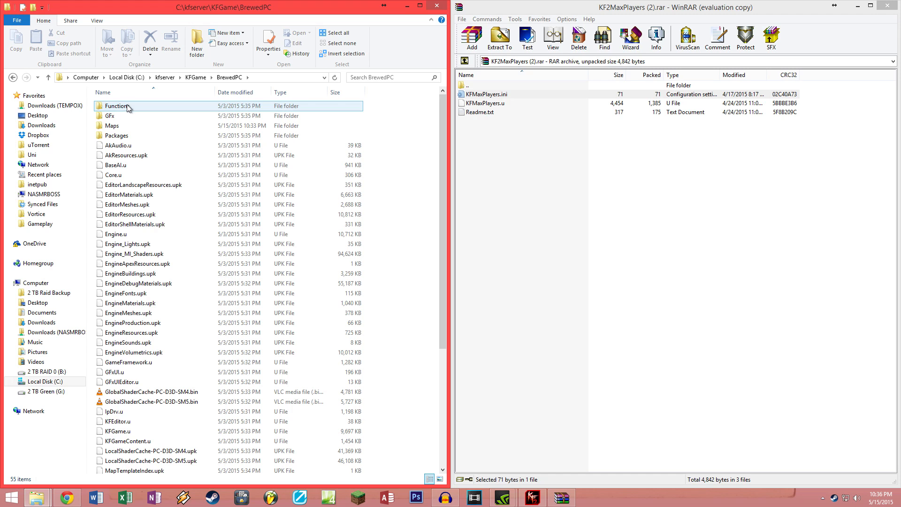
drag(507, 103, 395, 118)
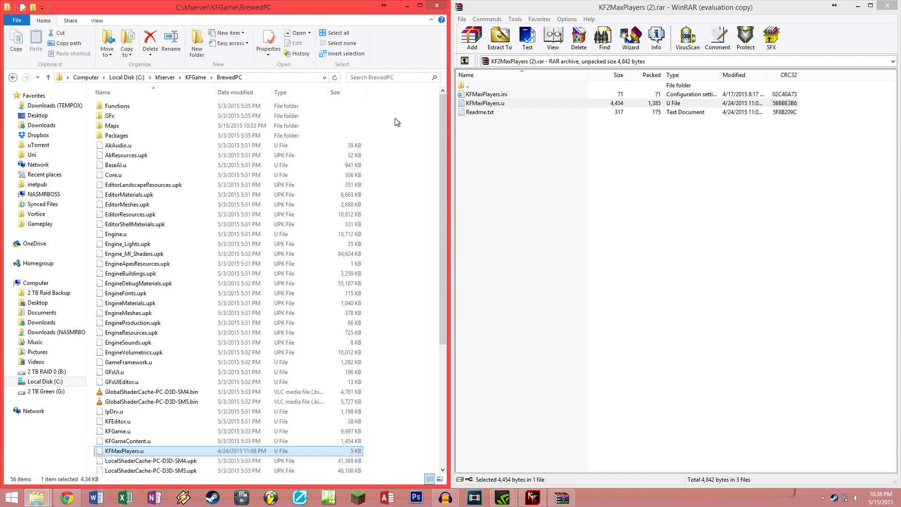
click(123, 451)
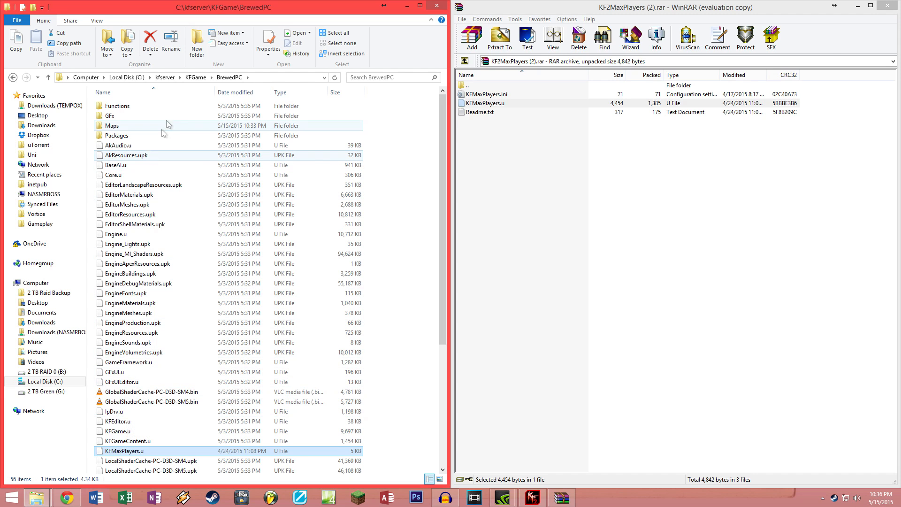
click(204, 81)
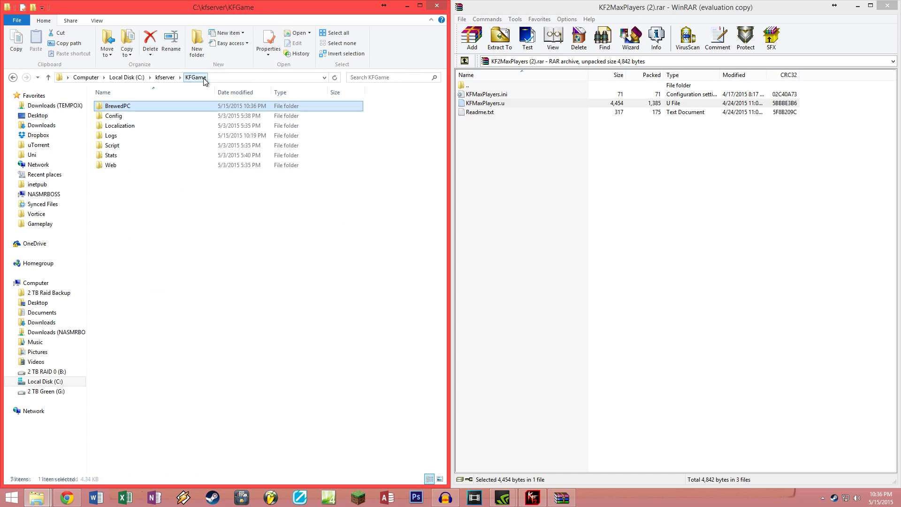
Step: Extract KFMaxPlayers.ini from the archive into KFGame\Config, which then holds 24 items
double_click(150, 115)
drag(487, 95, 202, 382)
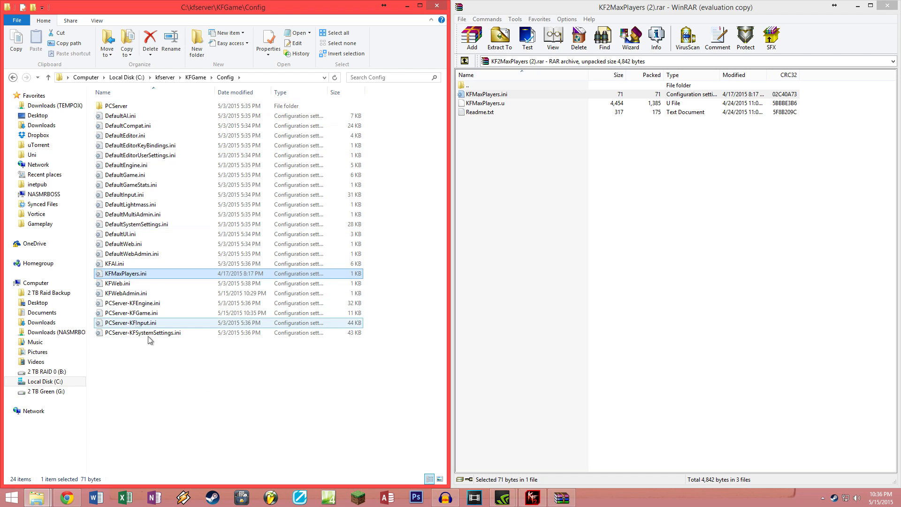
click(136, 313)
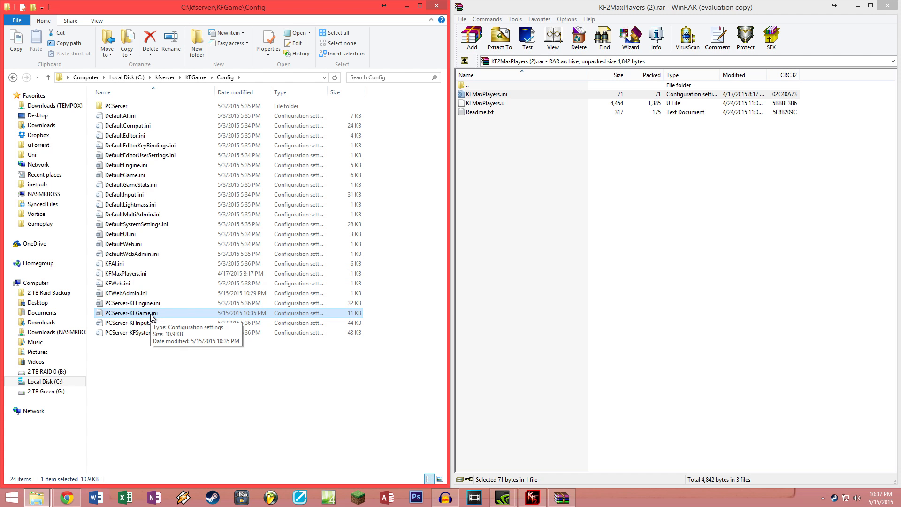
Step: Open PCServer-KFGame.ini in Notepad, snapped left, and search for 'kfgame.kfgame' to reach [KFGame.KFGameEngine]
double_click(151, 318)
key(super+Left)
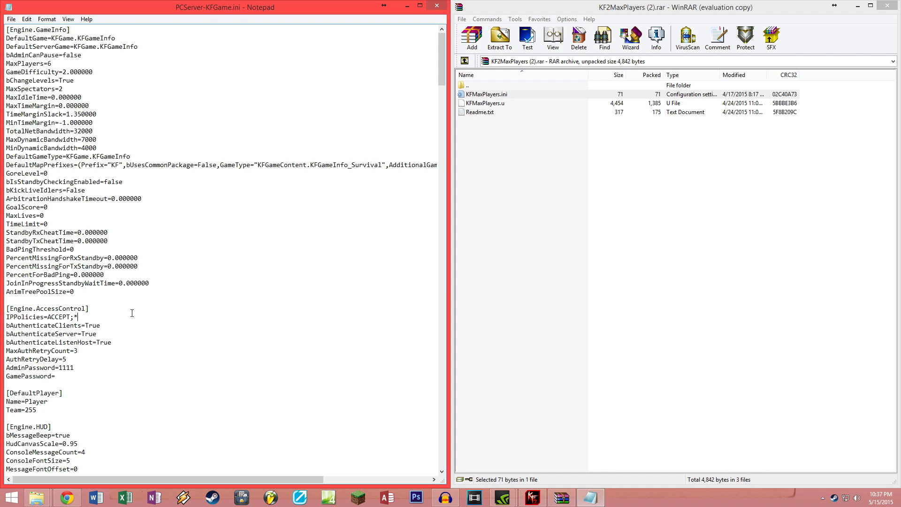
key(ctrl+f)
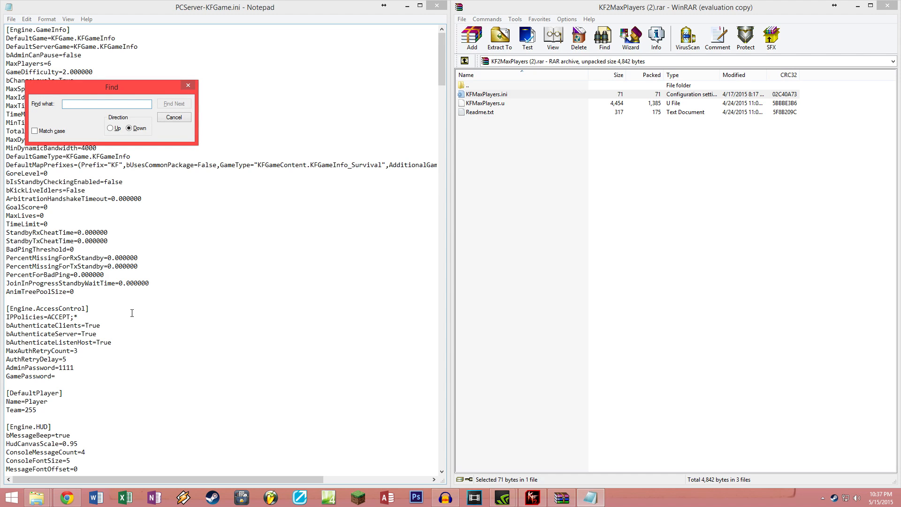
text([)
key(BackSpace)
text(kfgame.kfgame)
key(Return)
key(Return)
key(Return)
key(Return)
key(Return)
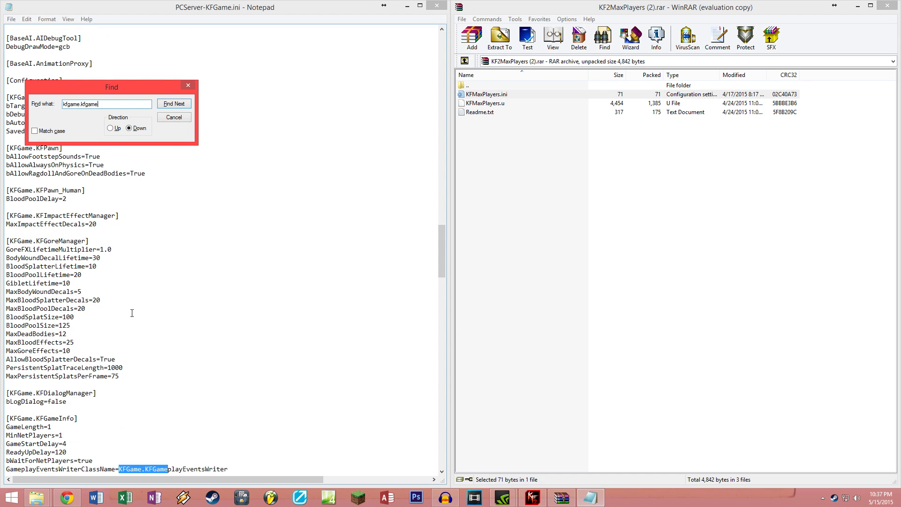
key(Return)
key(Return)
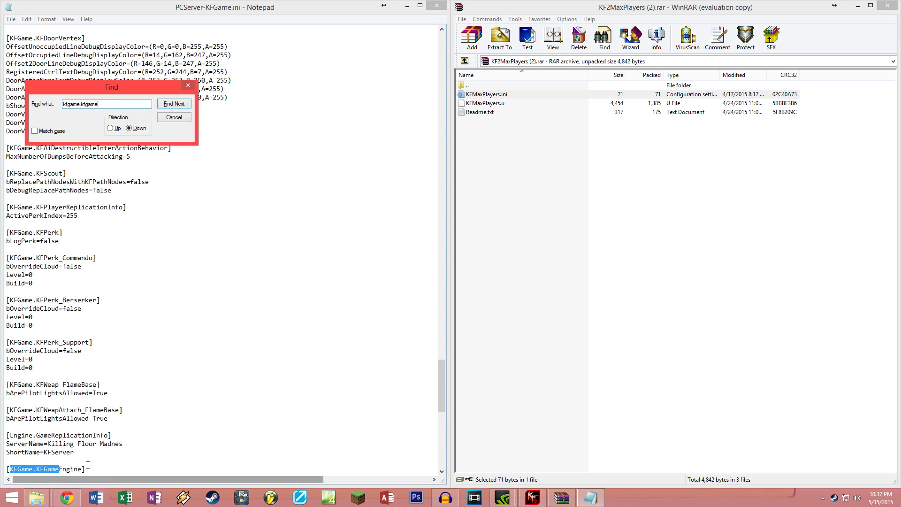
Step: Insert a blank line after GoreLevel=2 in the [KFGame.KFGameEngine] section
drag(440, 393, 446, 418)
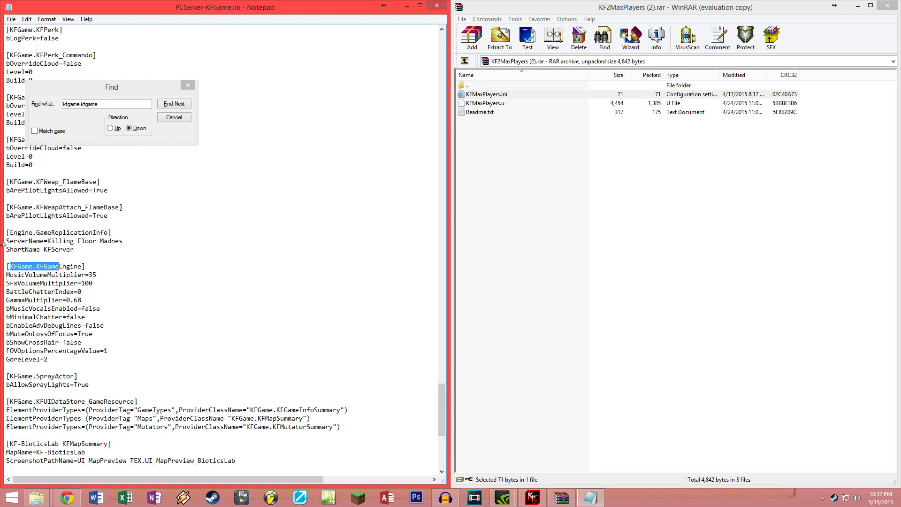
drag(10, 266, 82, 266)
click(61, 358)
drag(48, 360, 6, 267)
drag(86, 266, 6, 266)
click(38, 367)
click(54, 362)
key(Return)
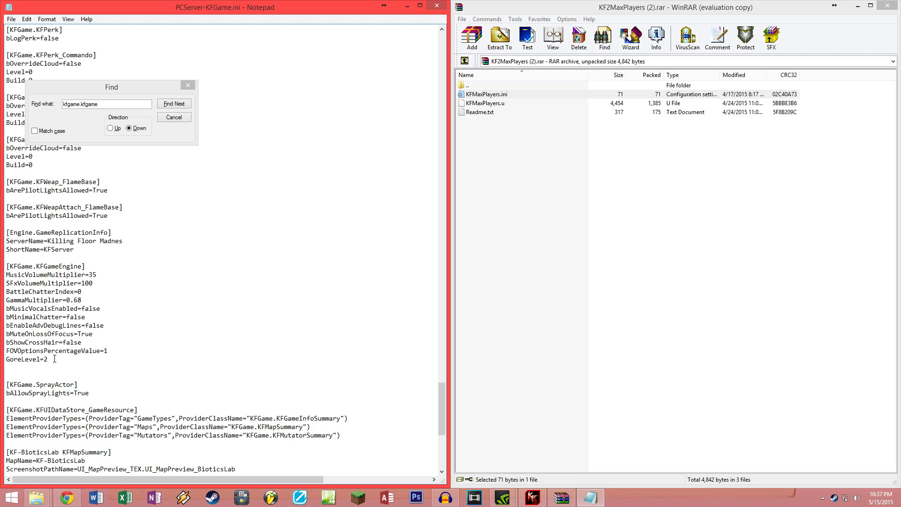
click(14, 376)
drag(7, 384, 80, 384)
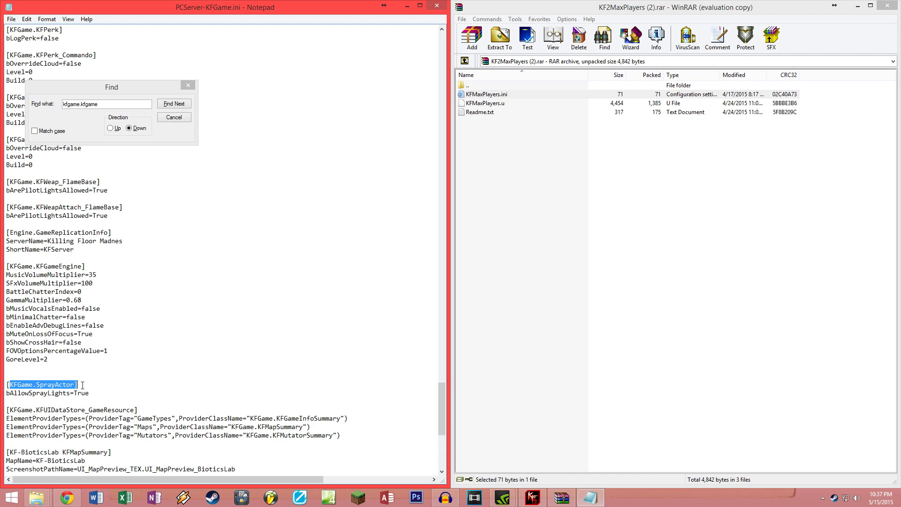
click(18, 371)
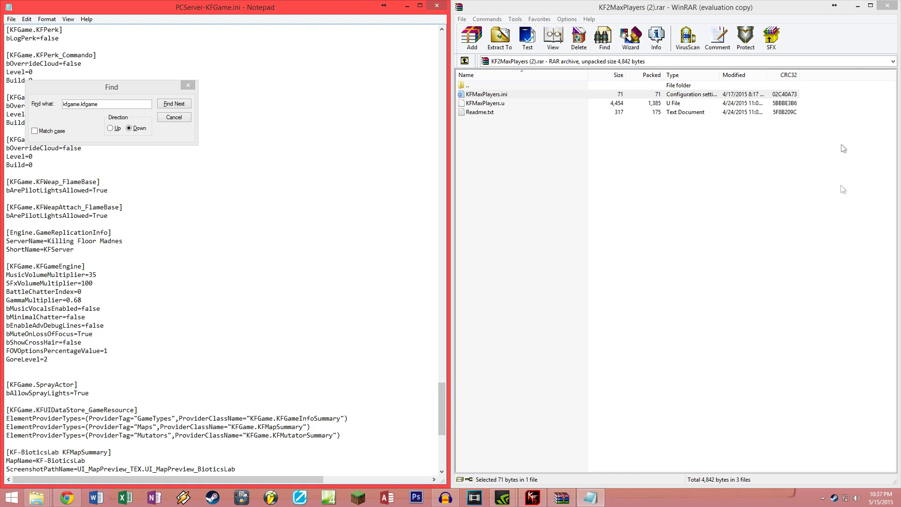
click(858, 6)
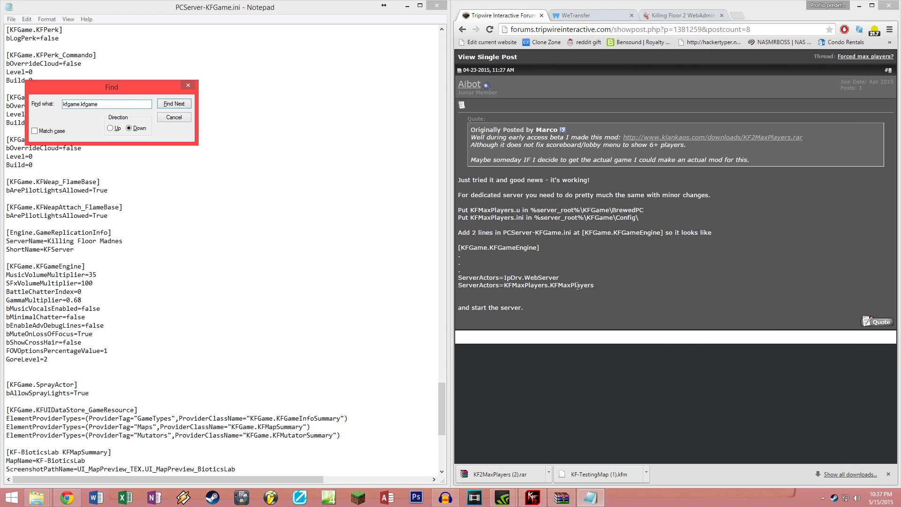
Step: Paste ServerActors=IpDrv.WebServer and ServerActors=KFMaxPlayers.KFMaxPlayers from the forum post under GoreLevel=2, then save
click(599, 283)
drag(599, 283, 459, 278)
key(ctrl+c)
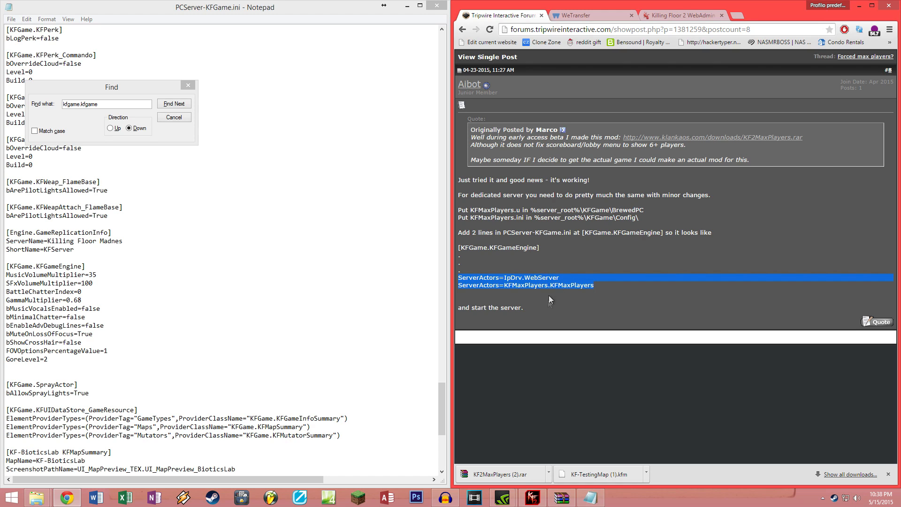
click(47, 370)
key(ctrl+v)
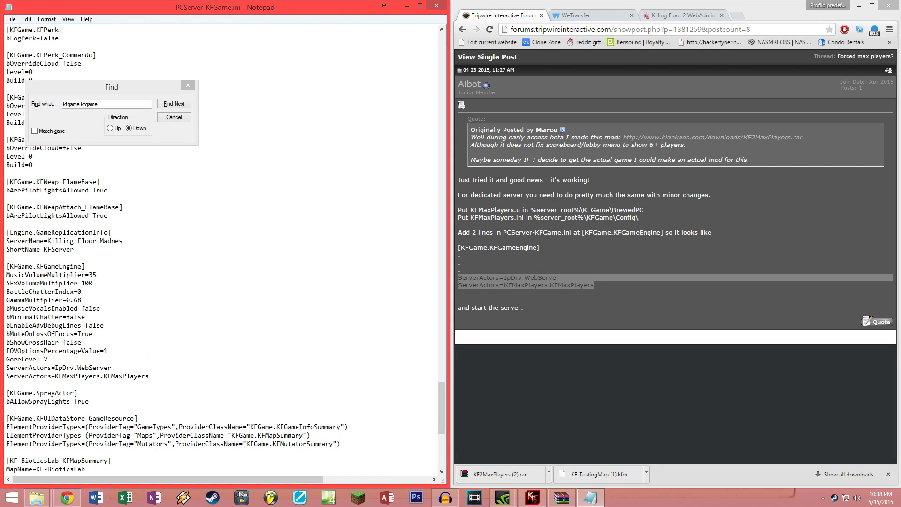
click(437, 5)
click(427, 258)
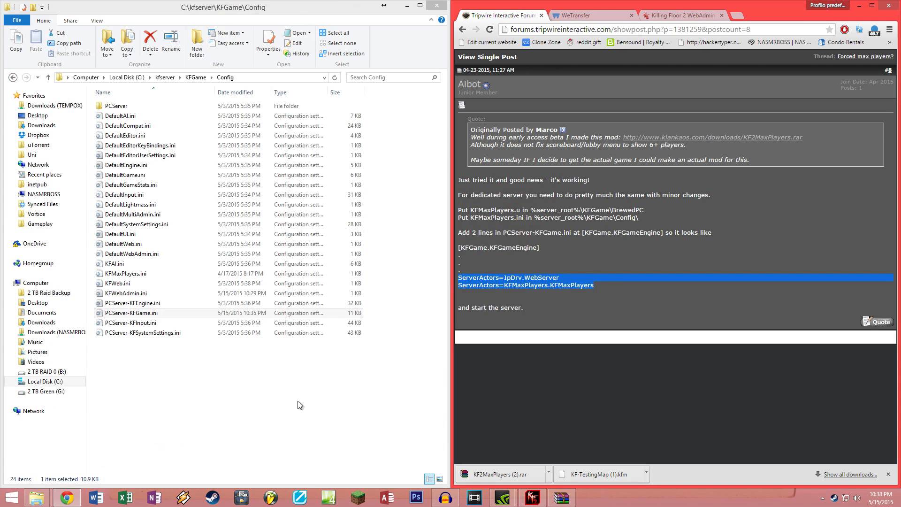
Step: Run KF2Server.bat from C:\kfserver, close that console, and relaunch it so max players reads 32
click(249, 425)
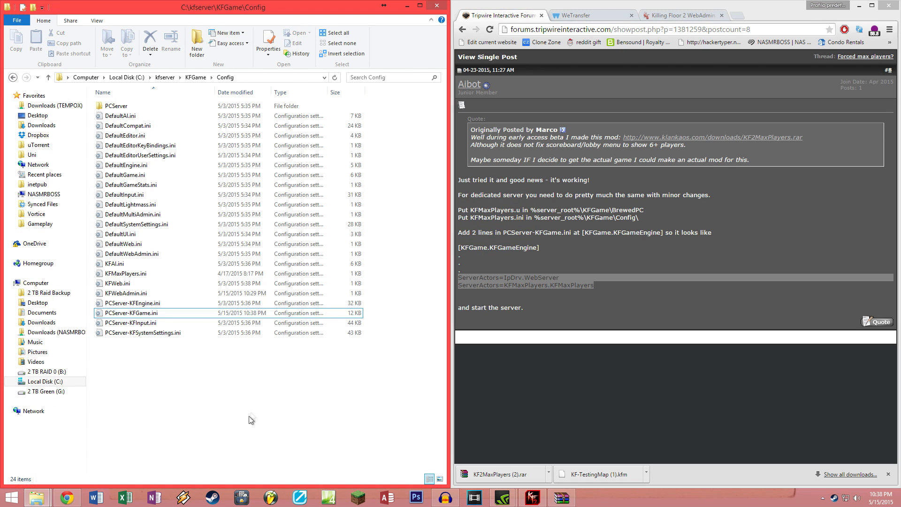
key(BackSpace)
key(BackSpace)
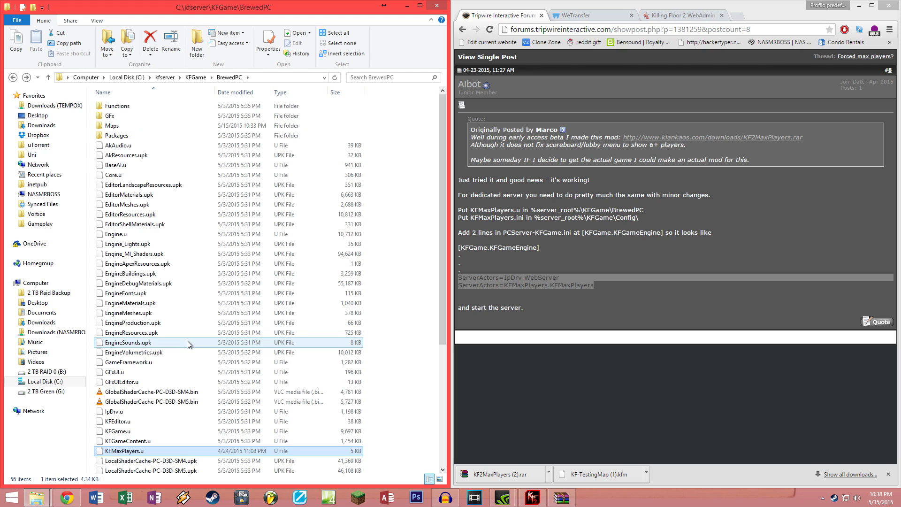
key(BackSpace)
key(BackSpace)
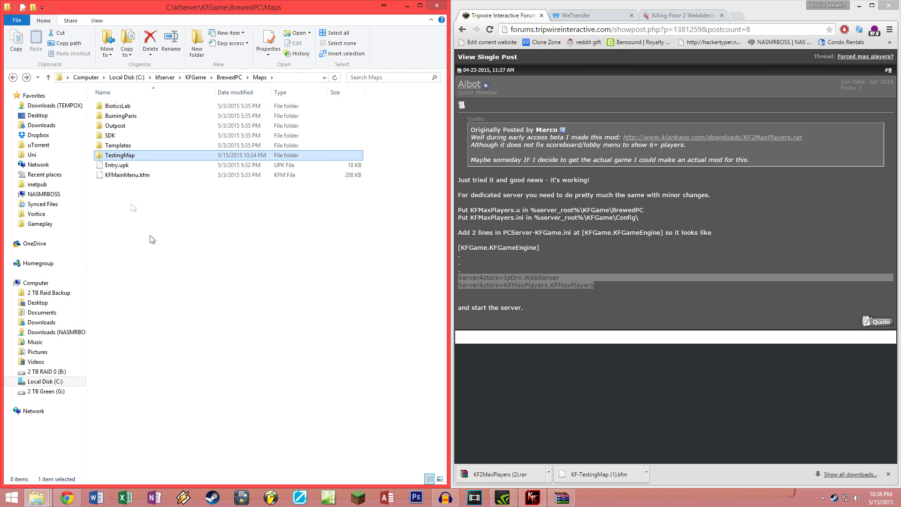
click(168, 77)
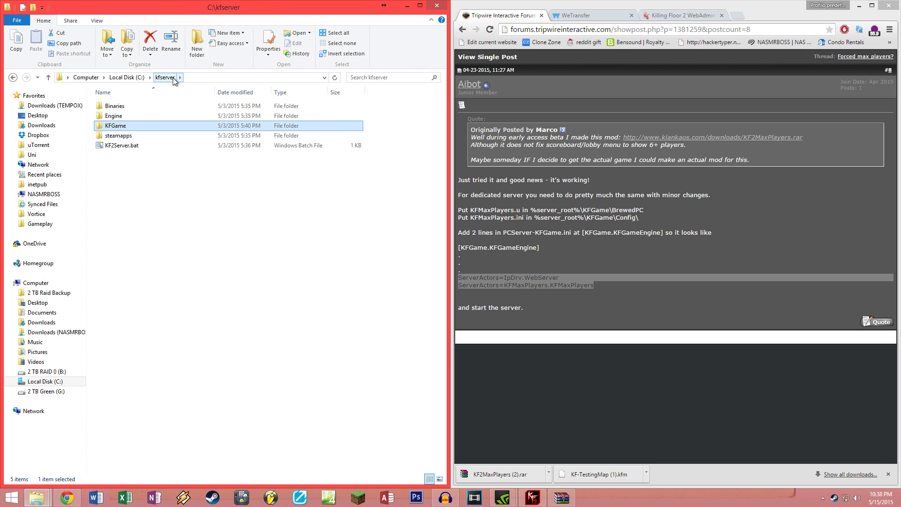
double_click(139, 144)
right_click(532, 498)
click(498, 481)
double_click(112, 147)
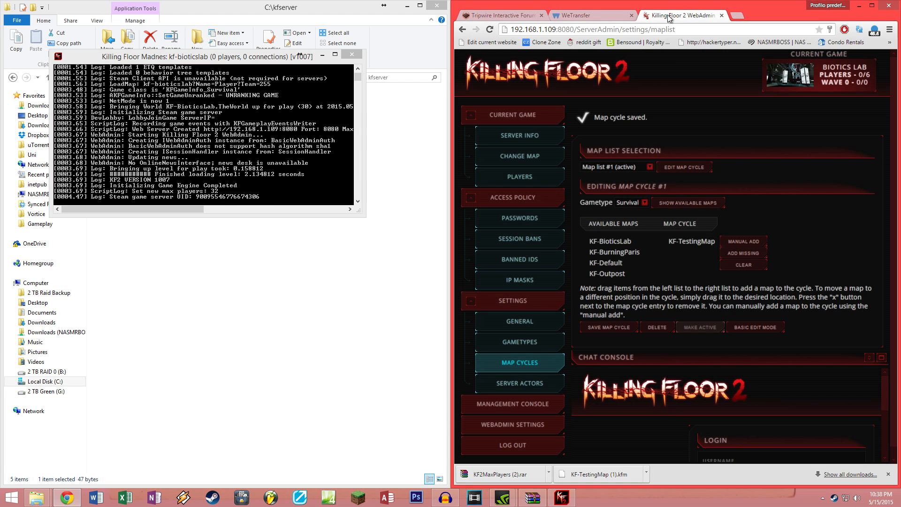
Step: Sign back into WebAdmin with the admin password and view General Settings showing Biotics Lab at 0/32 players
click(669, 17)
click(520, 177)
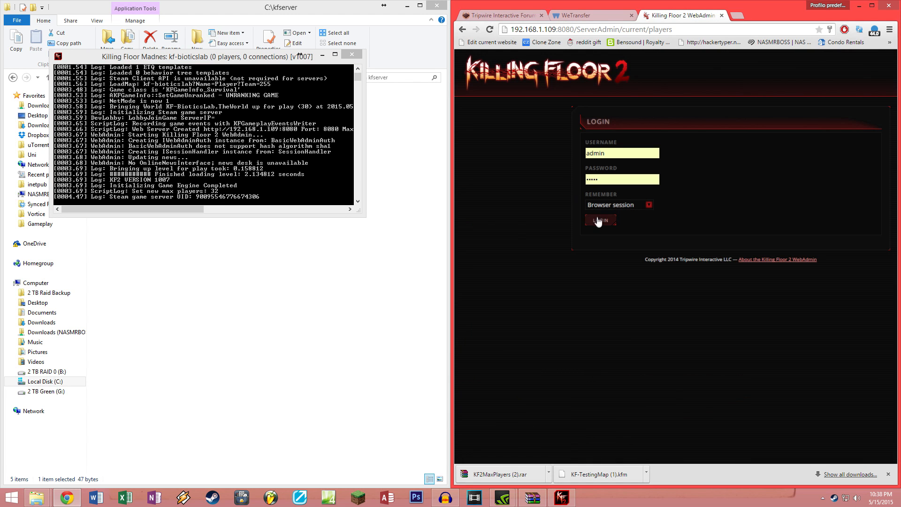
double_click(623, 209)
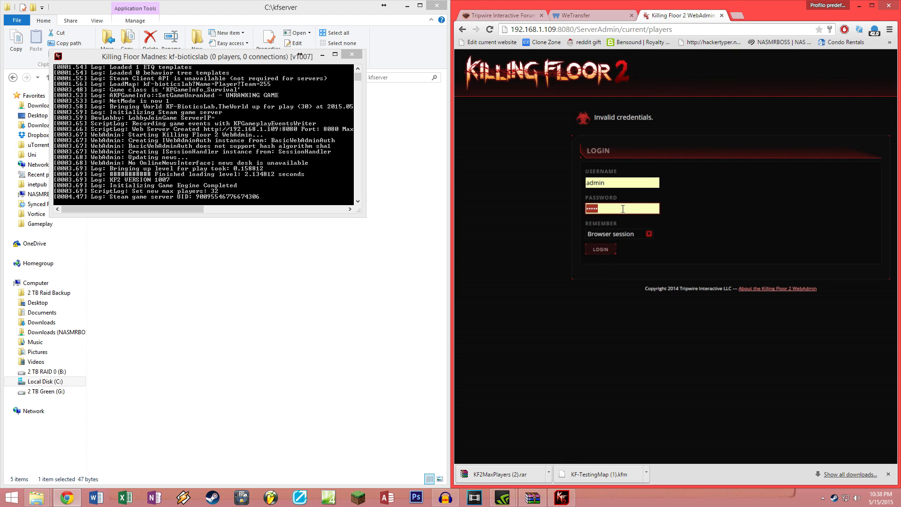
text(a)
click(596, 249)
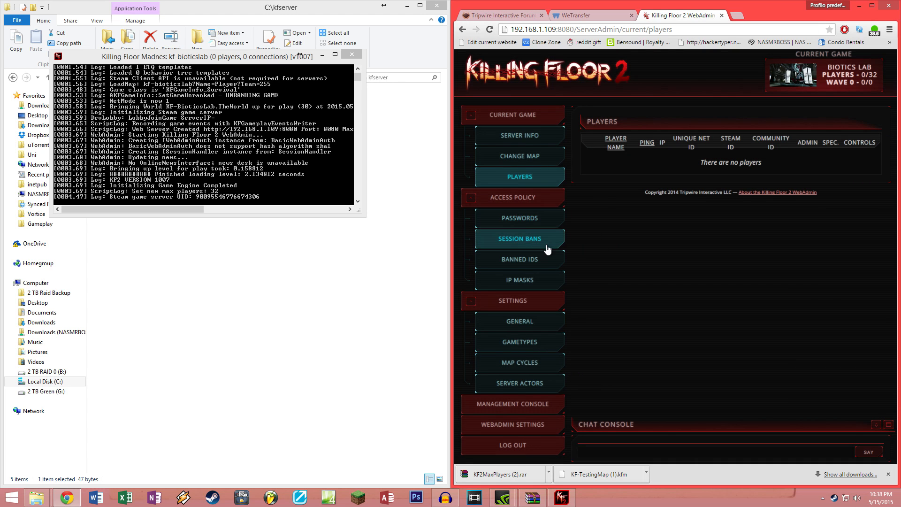
click(519, 320)
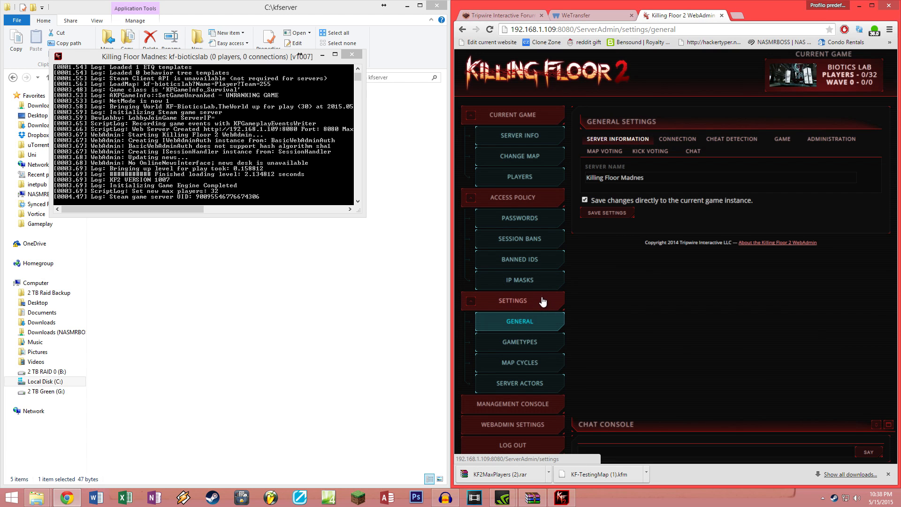
click(273, 258)
click(273, 257)
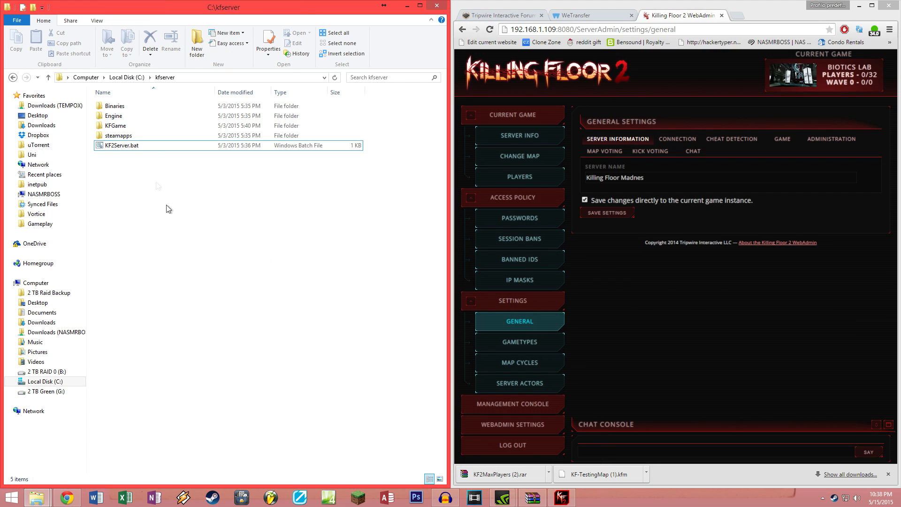
Step: Change ForcedMaxPlayers from 32 to 50 in KFGame\Config\KFMaxPlayers.ini and save it
double_click(132, 126)
double_click(128, 116)
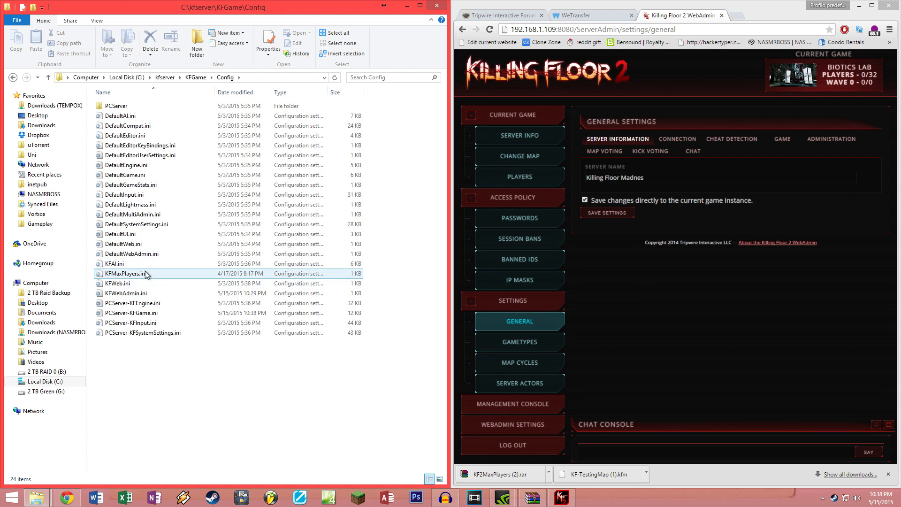
double_click(126, 274)
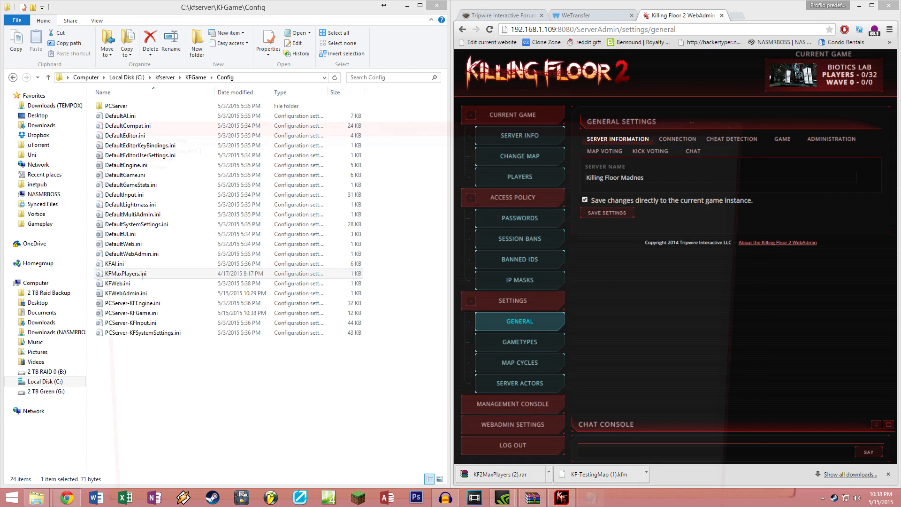
drag(153, 155, 161, 159)
text(50)
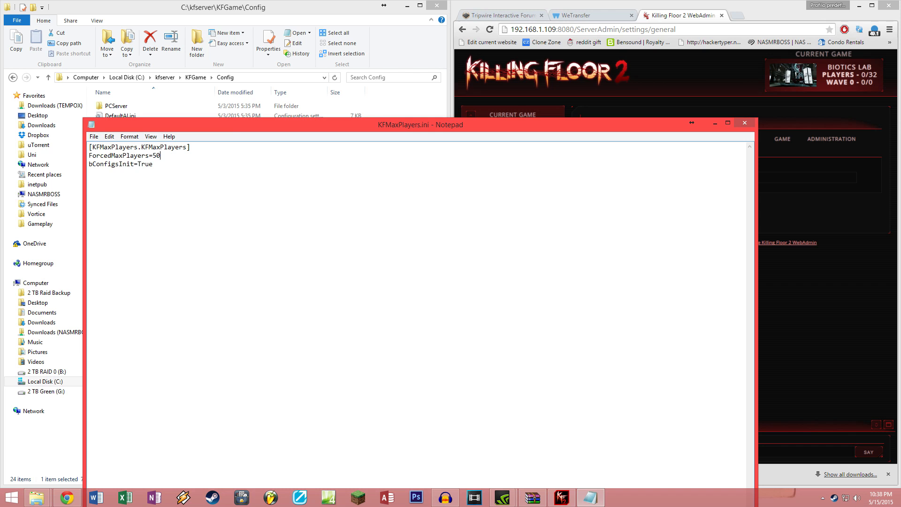
drag(248, 124, 236, 47)
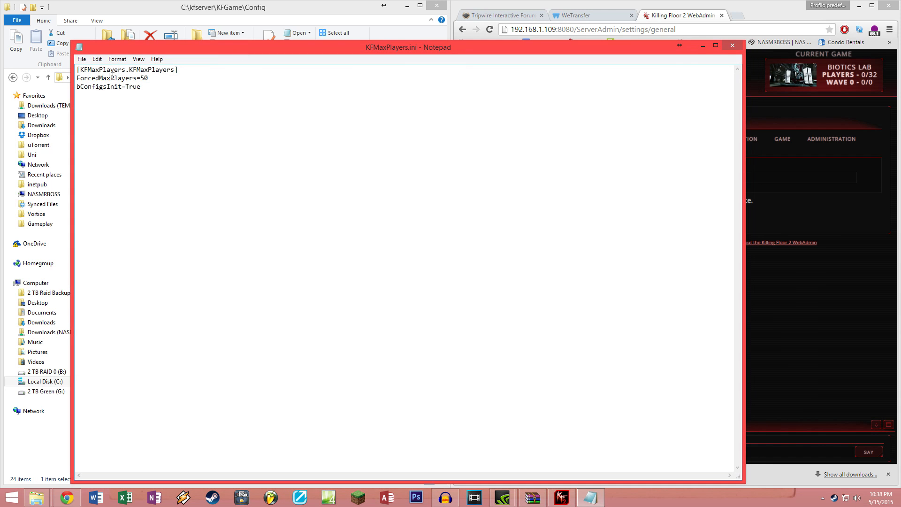
click(733, 46)
click(430, 254)
Step: Shut down the running server console and return File Explorer to the kfserver folder
right_click(562, 497)
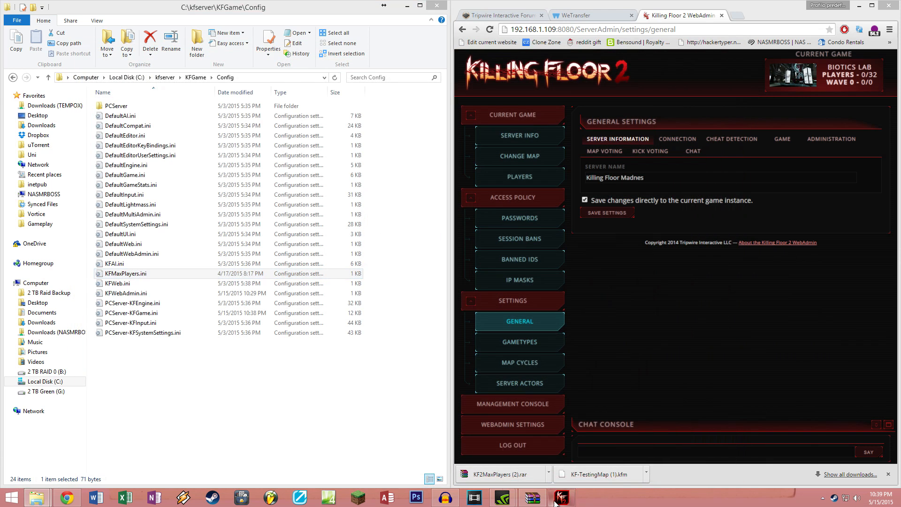
click(551, 471)
click(327, 427)
key(alt+Left)
key(alt+Up)
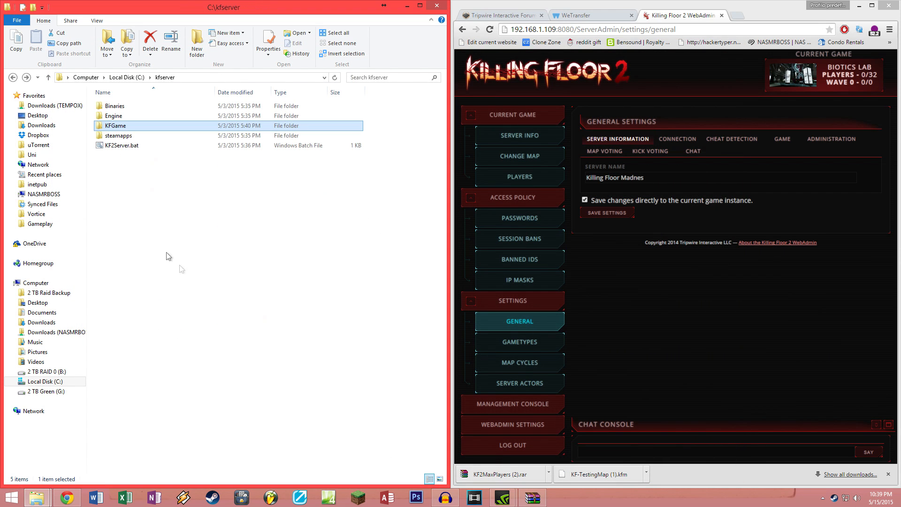
Step: Relaunch KF2Server.bat from kfserver so the console reports 'Set new max players: 50'
double_click(123, 147)
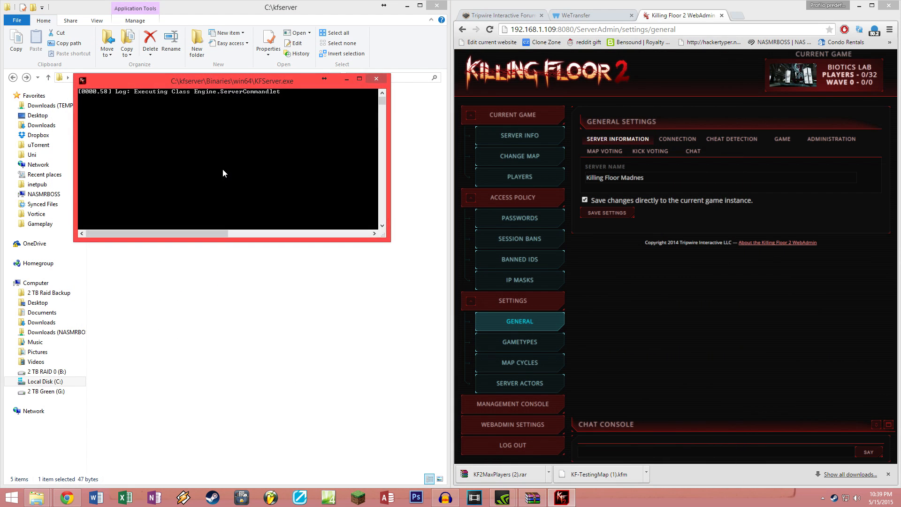